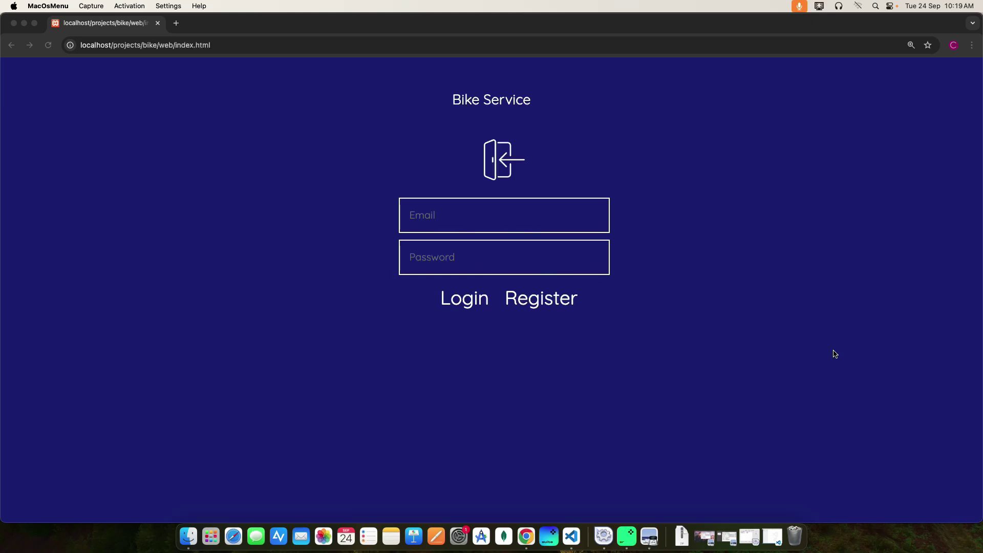
- Minimize the Chrome window showing the Bike Service login page
click(24, 24)
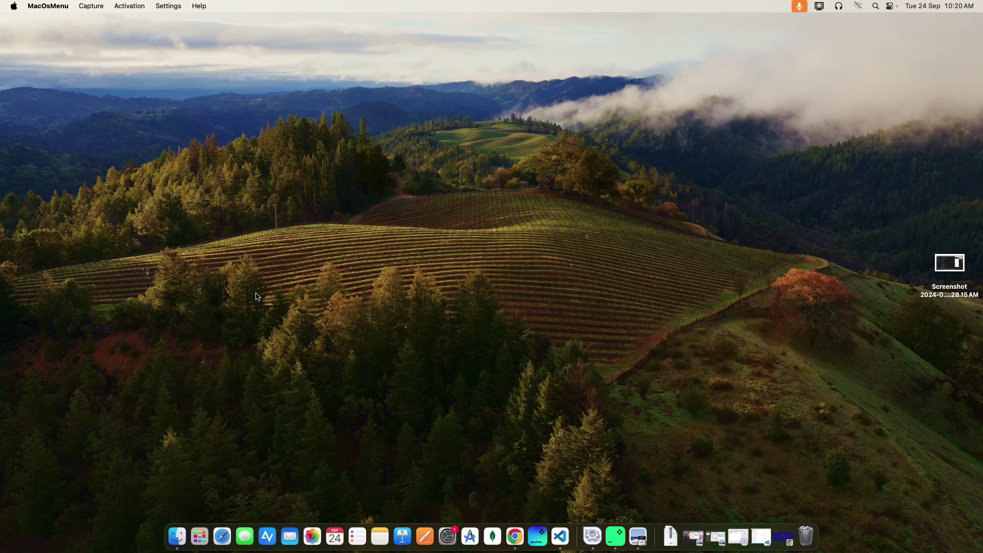
- Start the MySQL Database and Apache Web Server in XAMPP, then minimize the manager
click(743, 541)
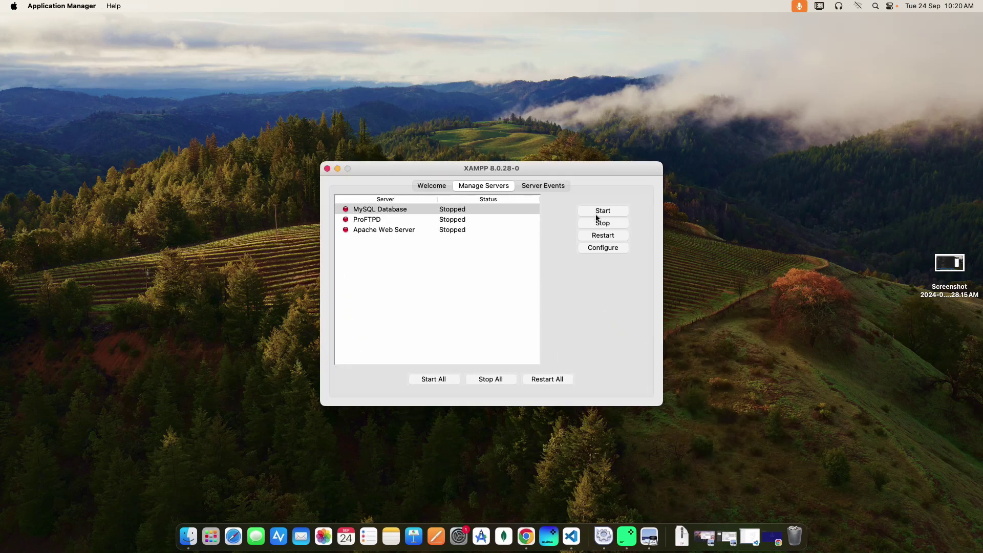
click(597, 213)
click(402, 230)
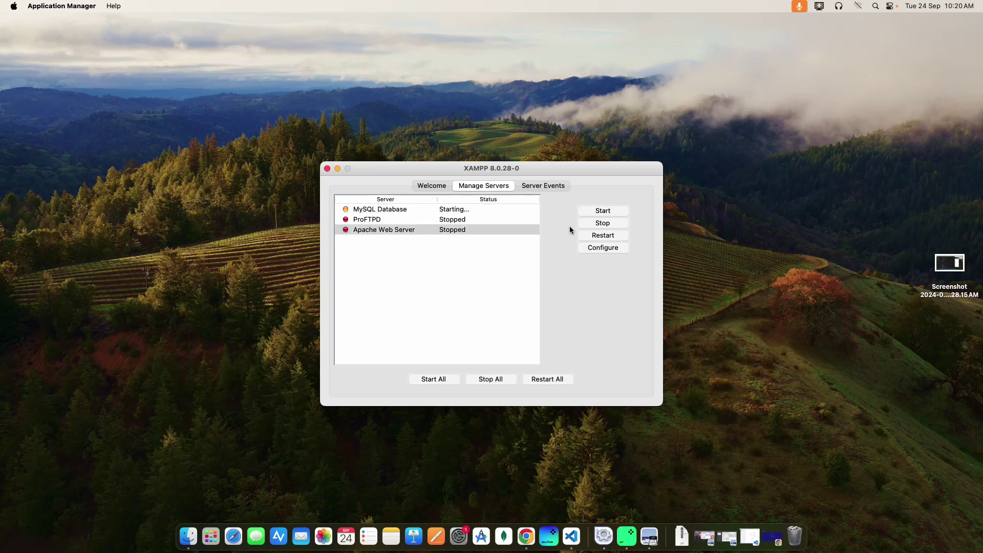
click(594, 210)
click(338, 169)
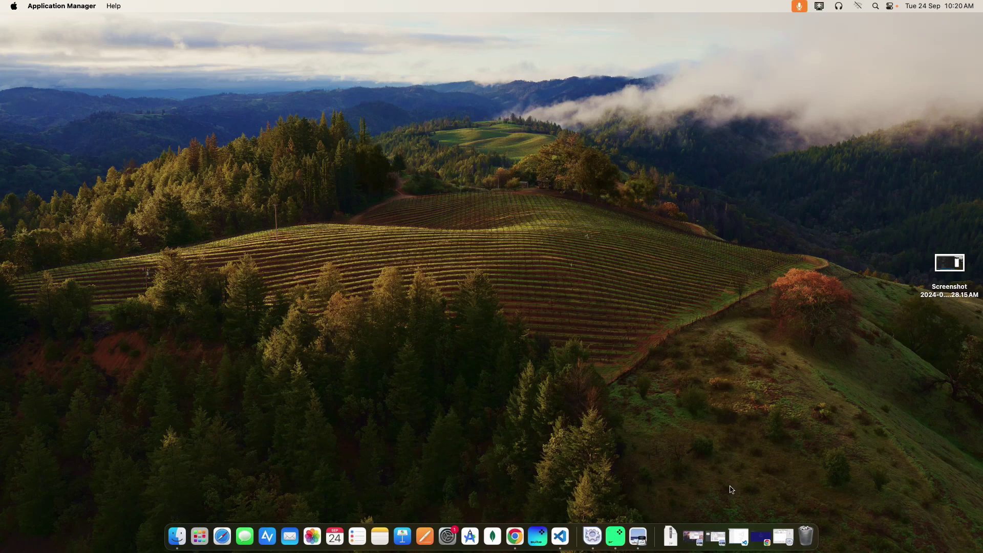
- Open readme.txt in the BIKE project, select the localhost/phpmyadmin address, then minimize VS Code
click(739, 537)
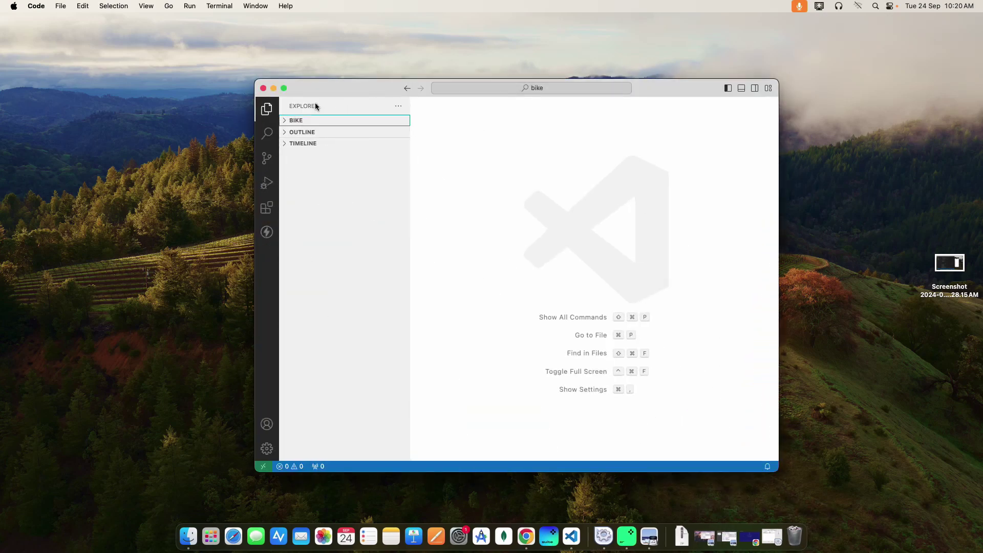
click(284, 88)
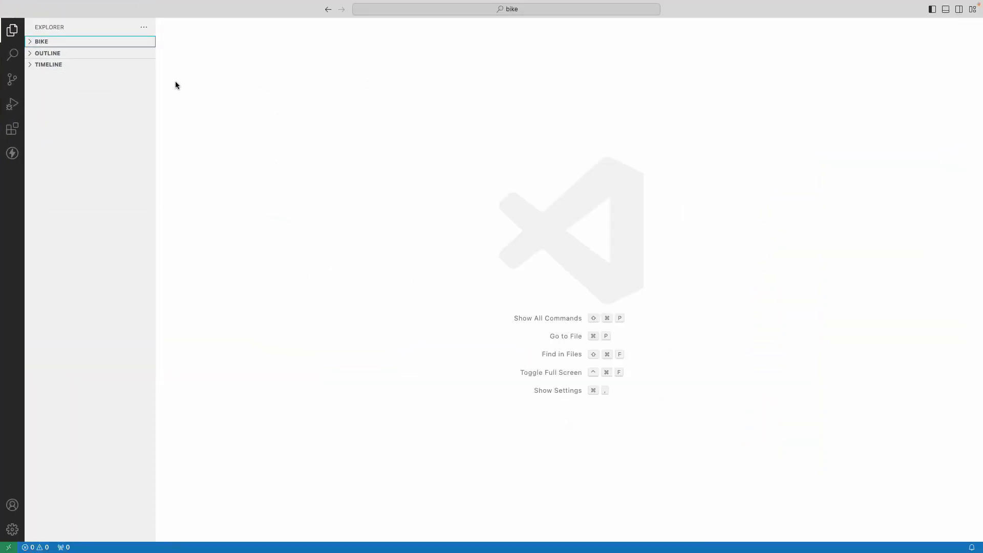
click(28, 41)
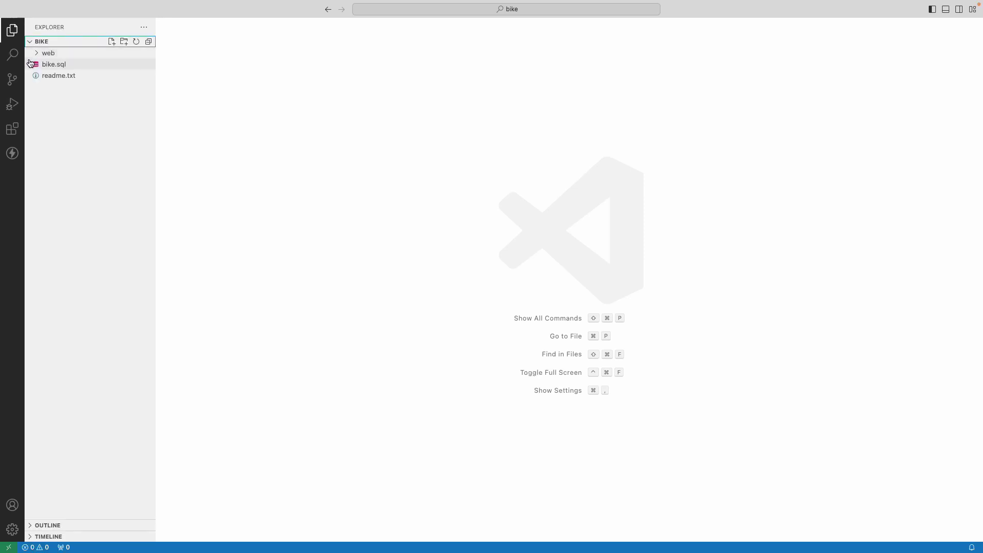
click(54, 76)
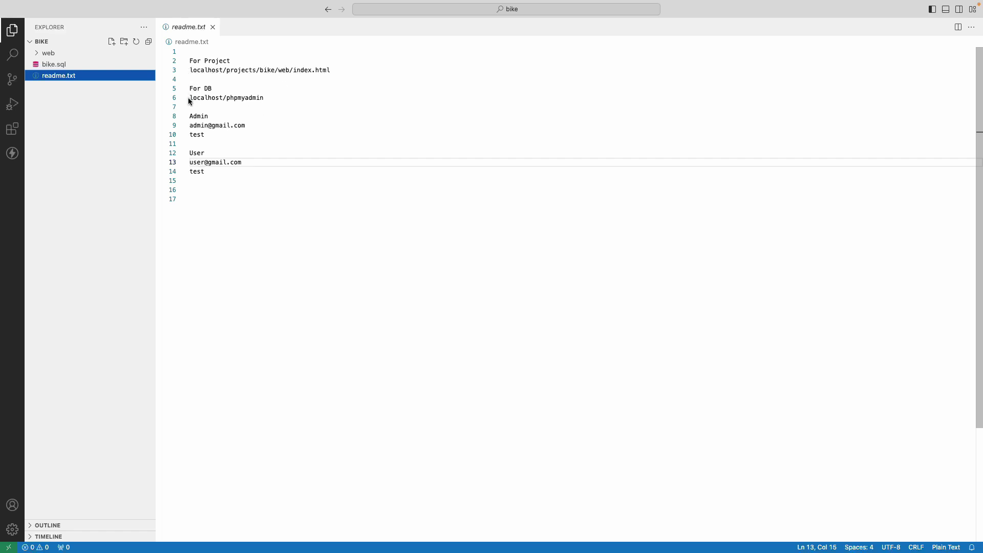
drag(190, 98, 295, 99)
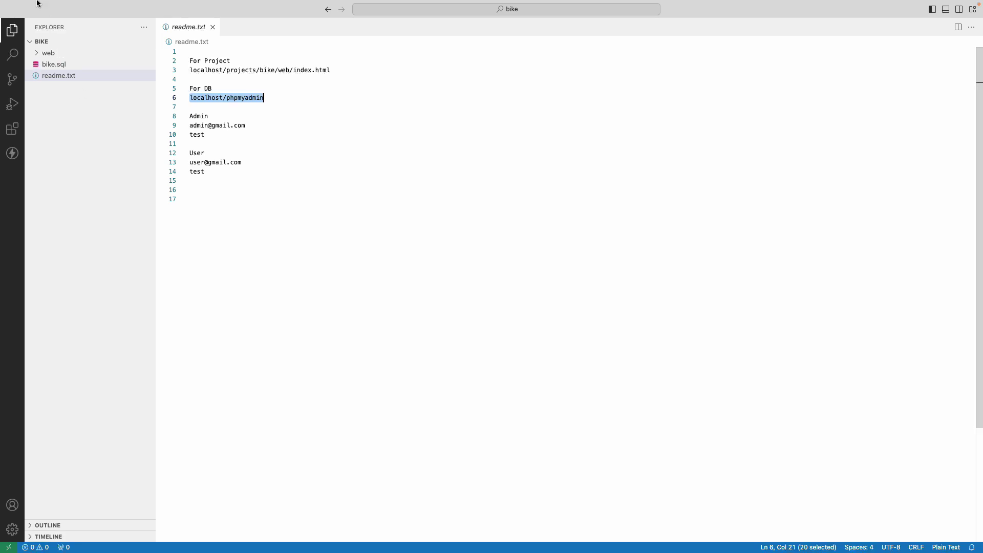
click(28, 20)
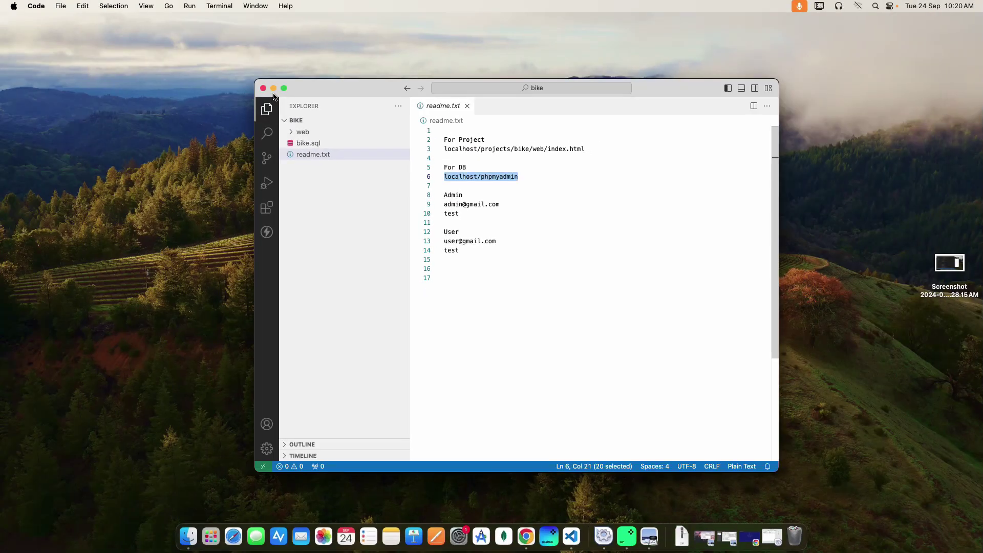
click(274, 97)
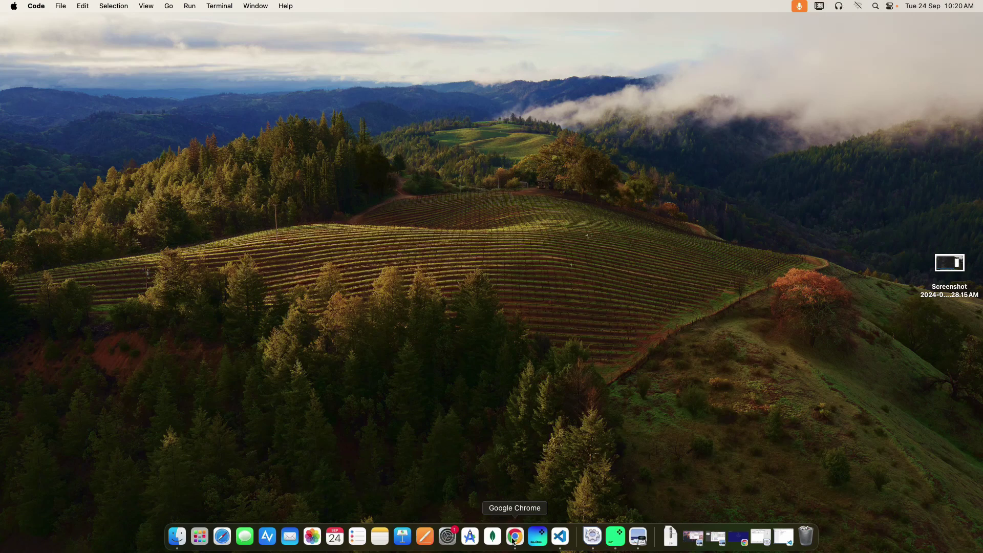
- Load localhost/phpmyadmin in a new tab and browse the bike database's admin_details table
click(515, 536)
key(super+t)
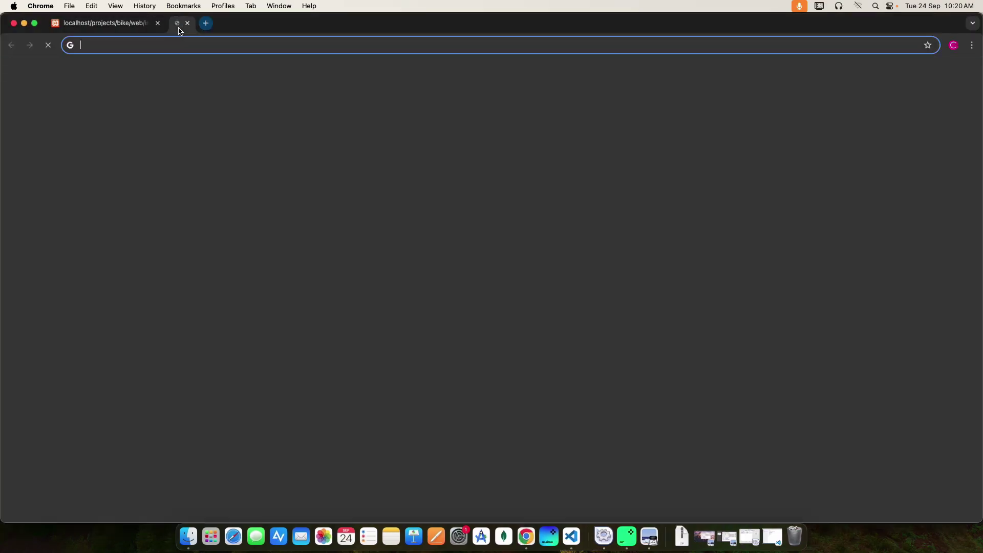
text(localhost/phpmyadmin)
key(Return)
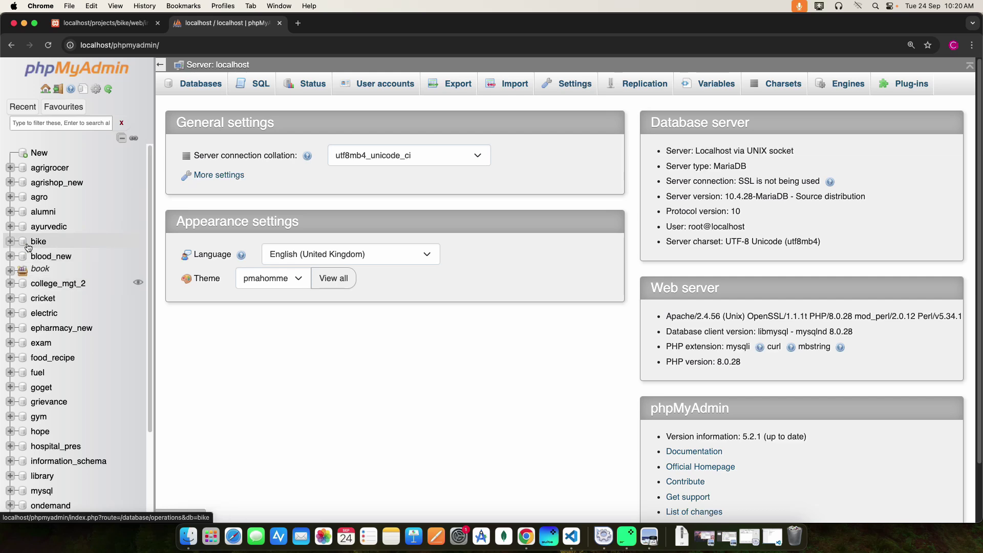
click(19, 241)
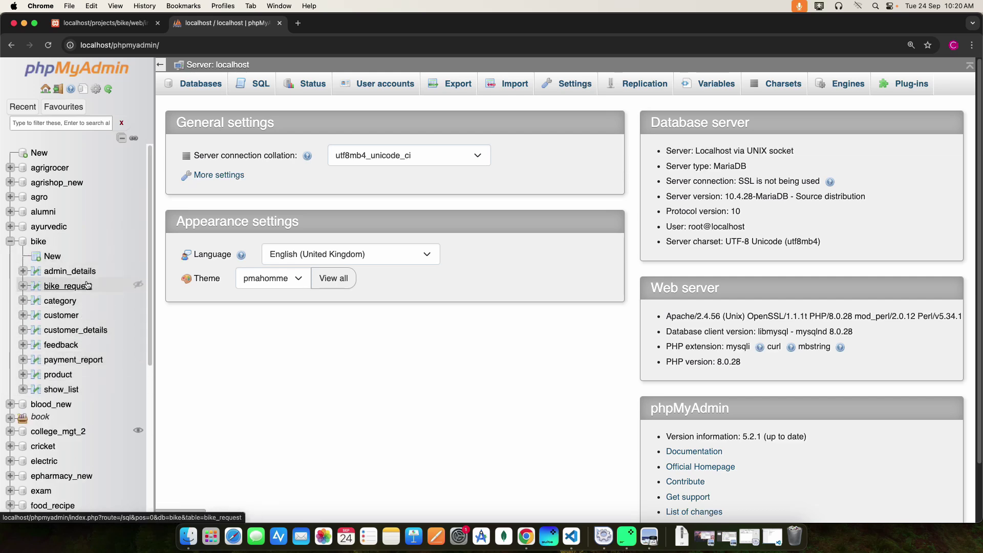
click(57, 272)
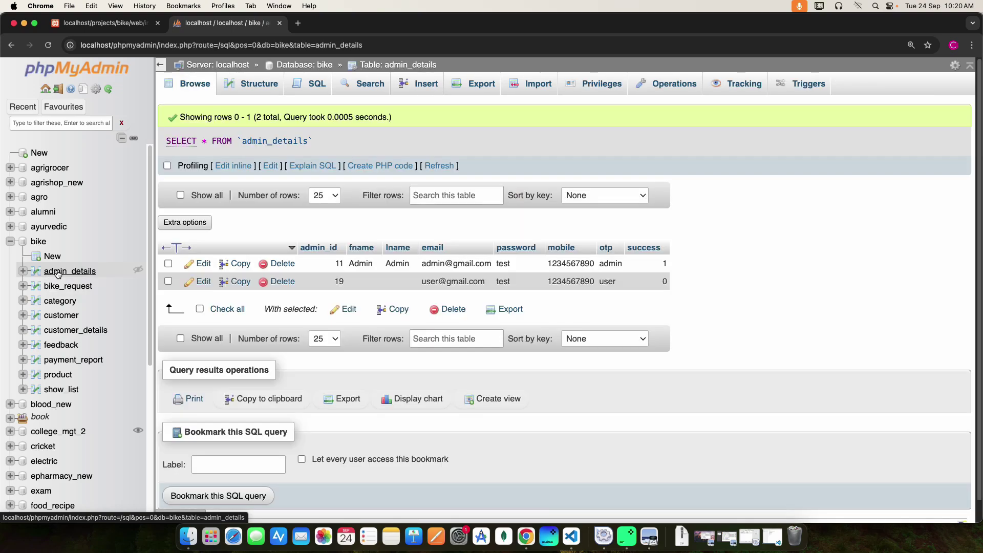
click(25, 24)
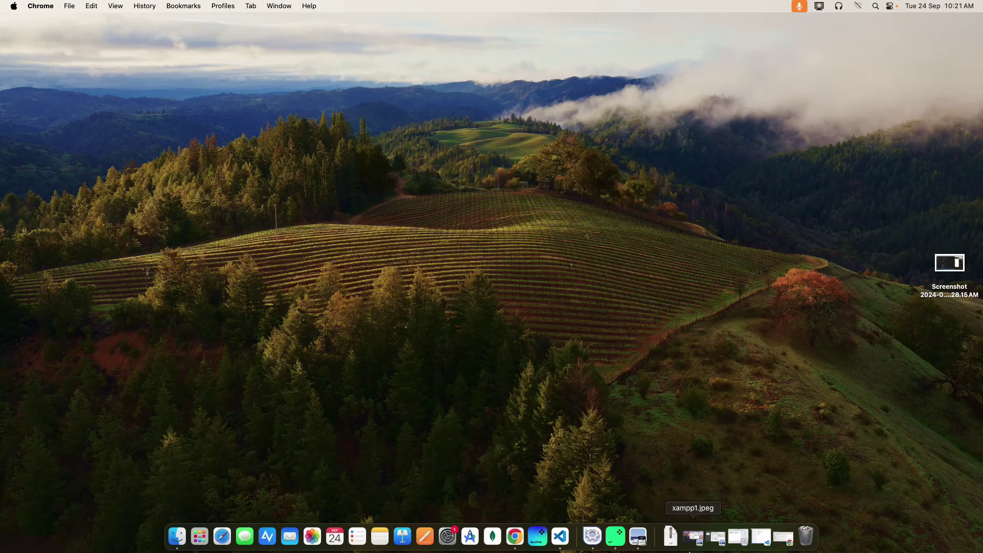
- Bring xampp1.jpeg and xampp2.jpeg to the screen centre in Preview, then close both
click(693, 538)
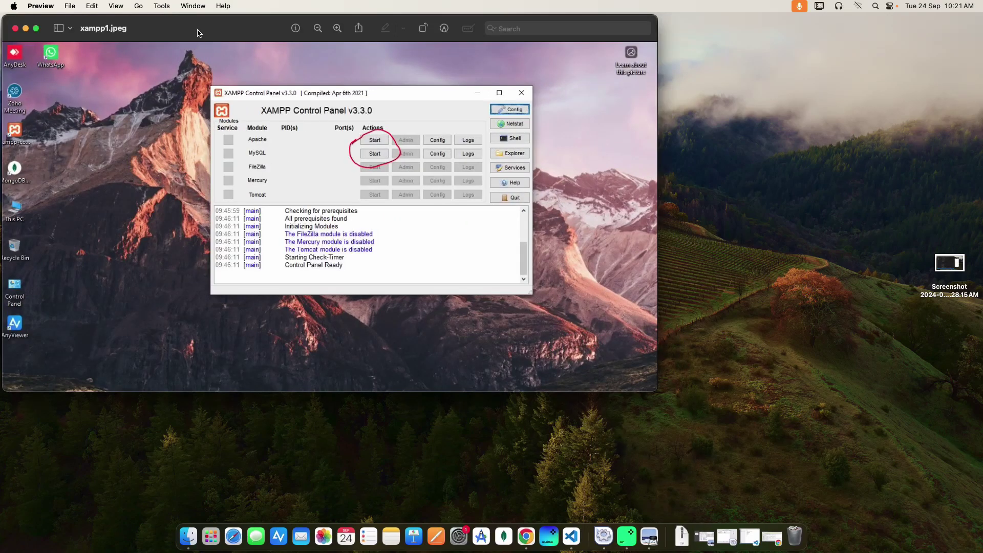
drag(197, 33, 341, 113)
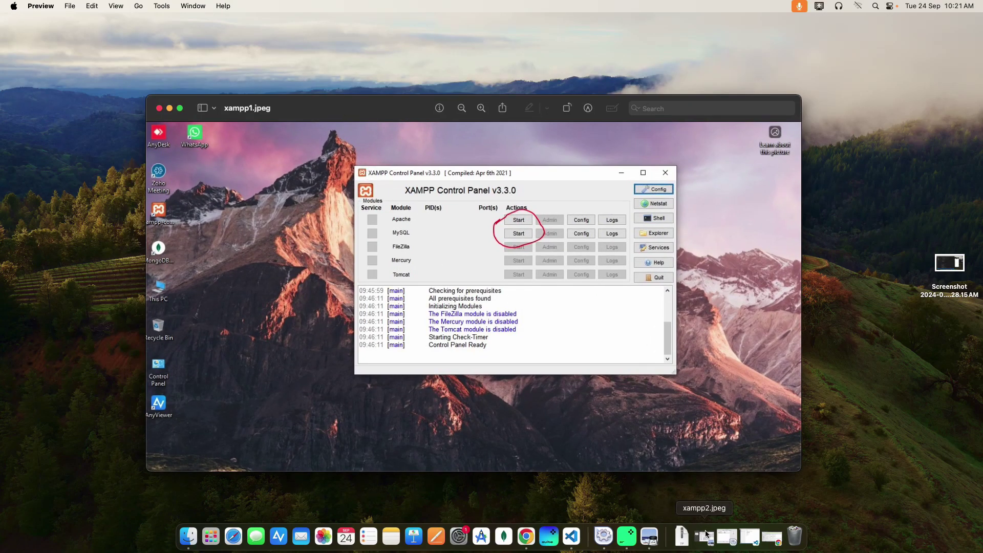
click(713, 542)
drag(215, 27, 423, 163)
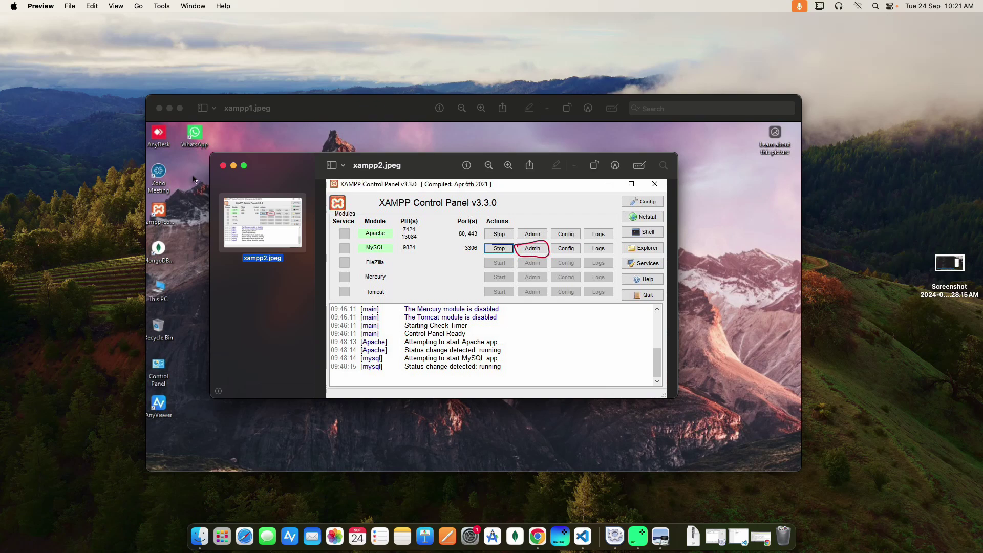
click(224, 166)
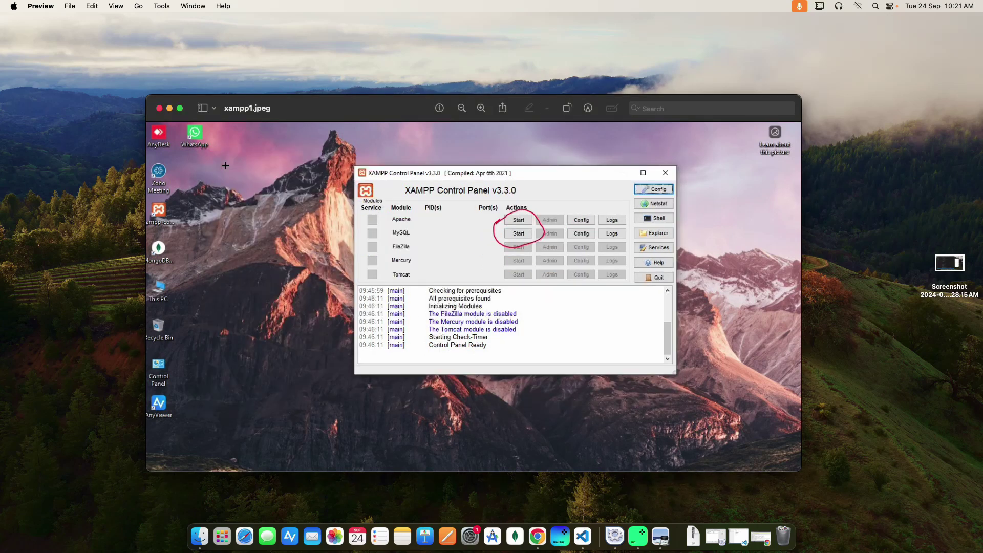
click(159, 109)
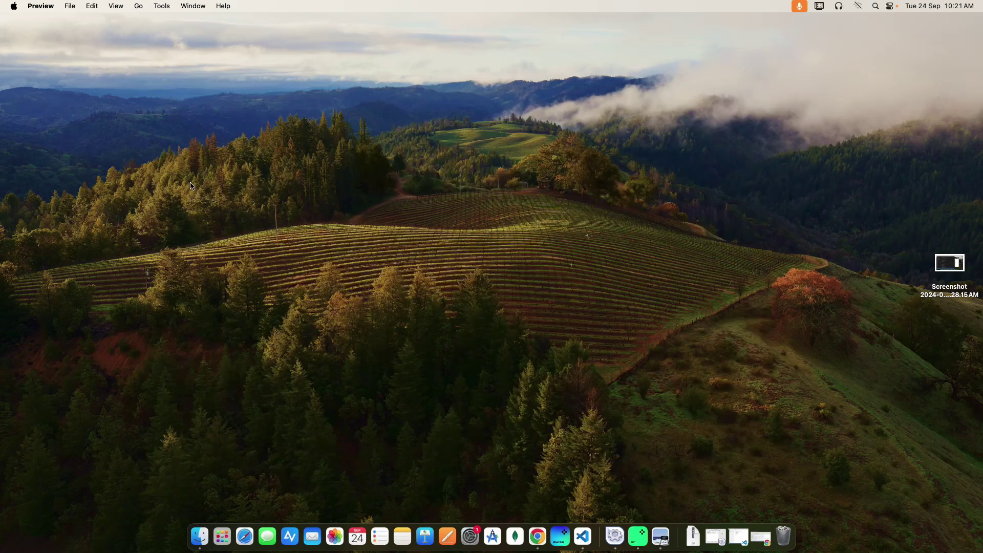
- Close readme.txt and open angular_customer.js from the web/js folder in the Explorer
click(740, 537)
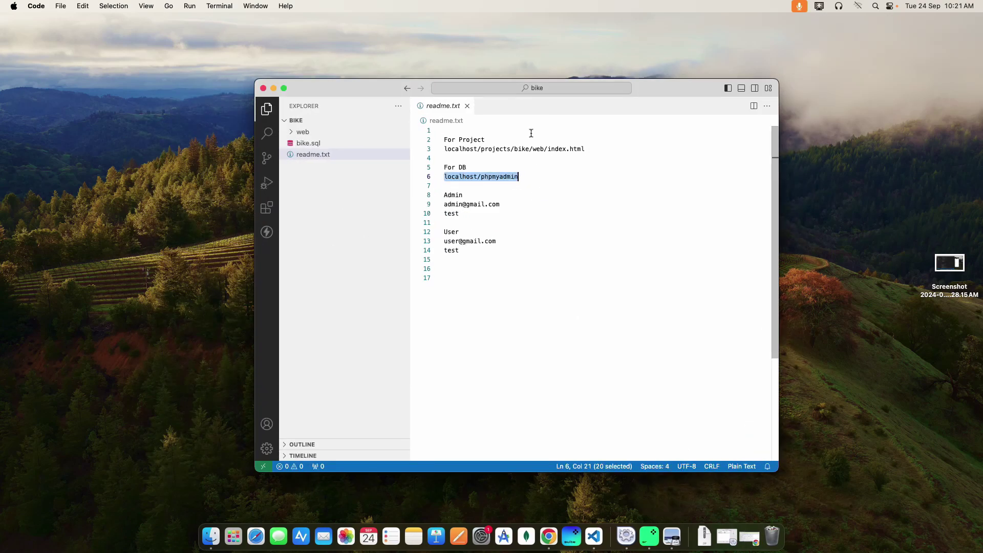
click(469, 106)
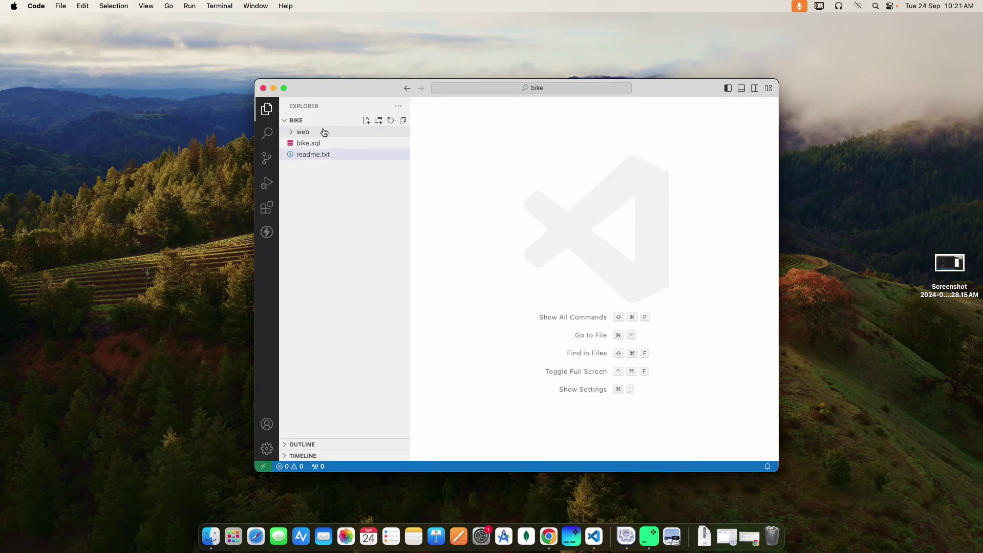
click(292, 133)
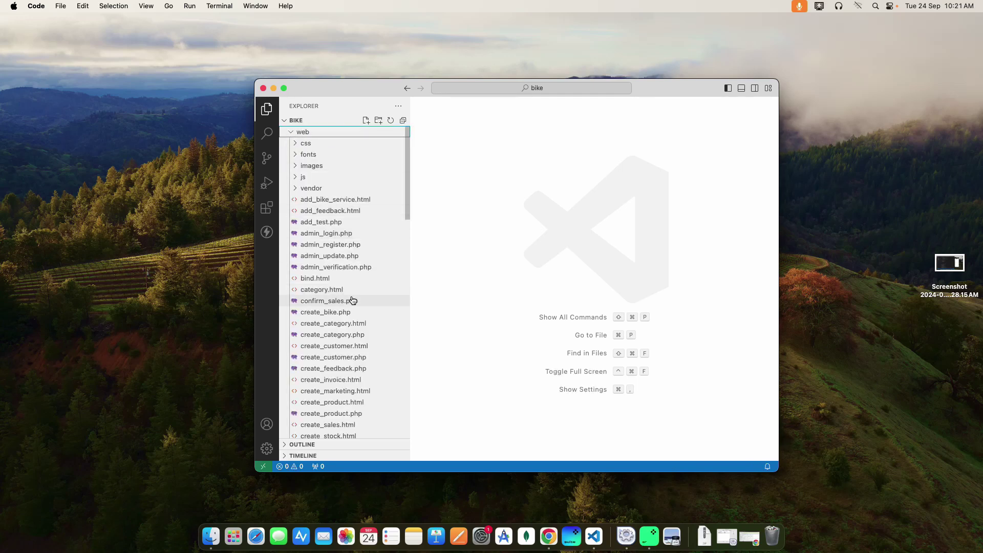
scroll(353, 301, down, 5)
scroll(353, 301, up, 5)
click(304, 176)
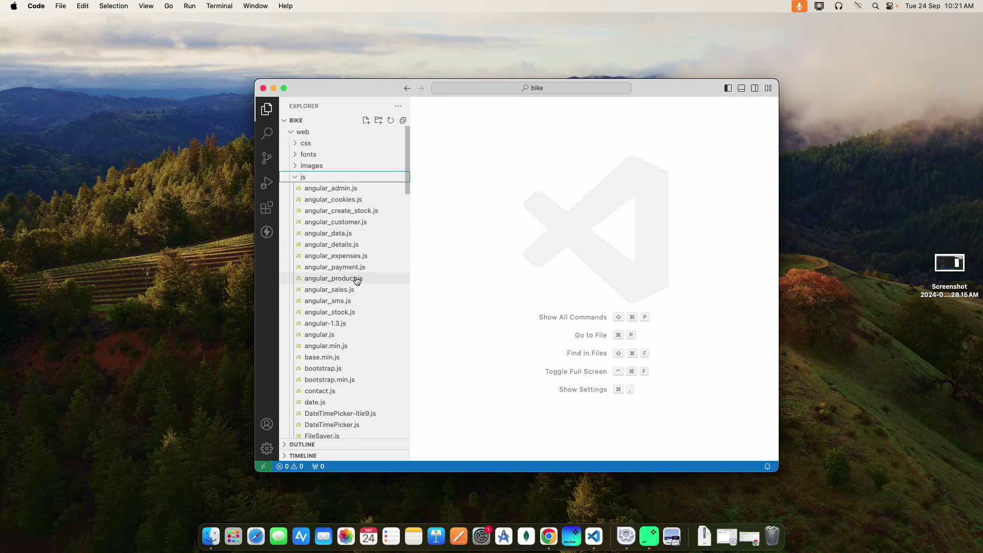
scroll(357, 293, down, 2)
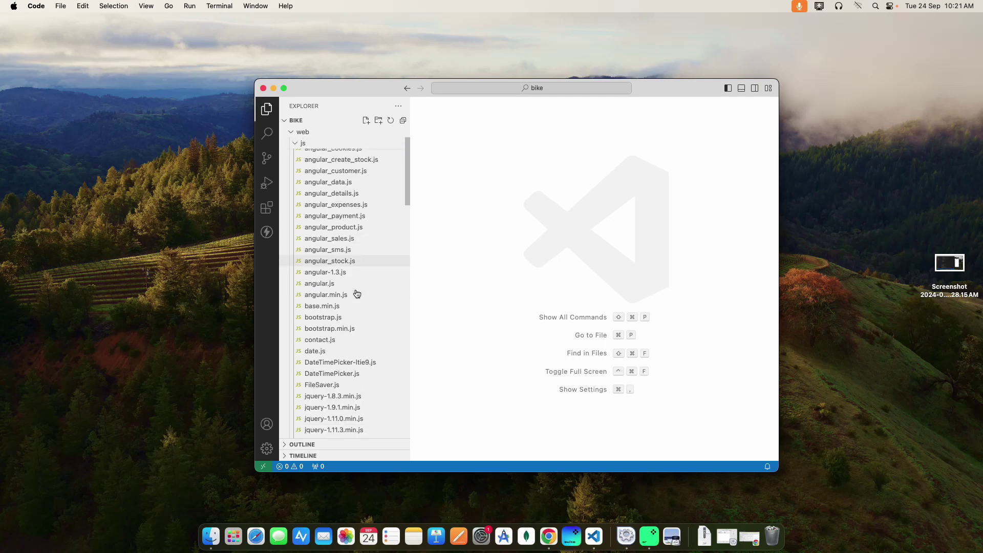
scroll(354, 292, up, 2)
click(333, 222)
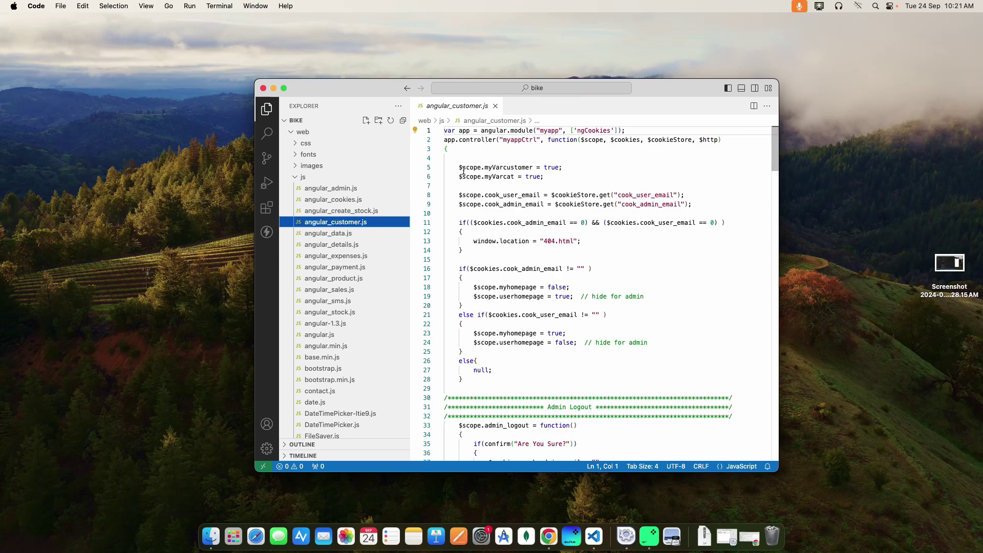
- In full screen, collapse the js folder and scroll through create_category.html
click(285, 87)
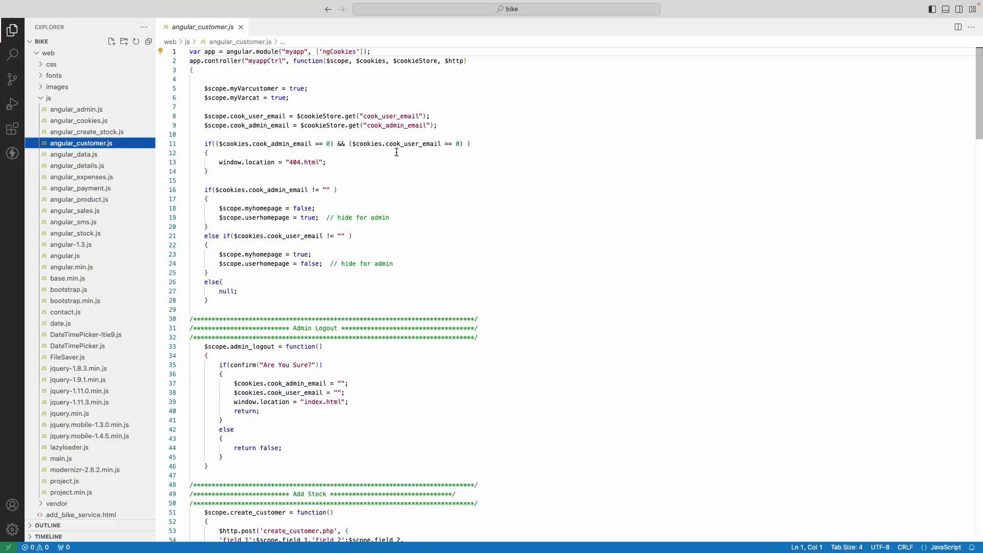
scroll(397, 153, down, 20)
scroll(396, 152, up, 15)
scroll(397, 152, down, 20)
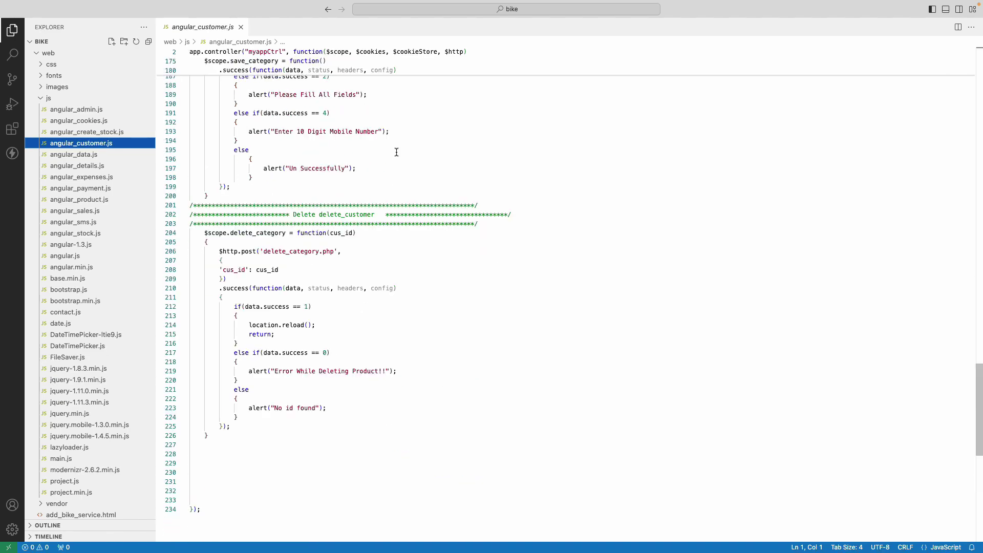
click(47, 97)
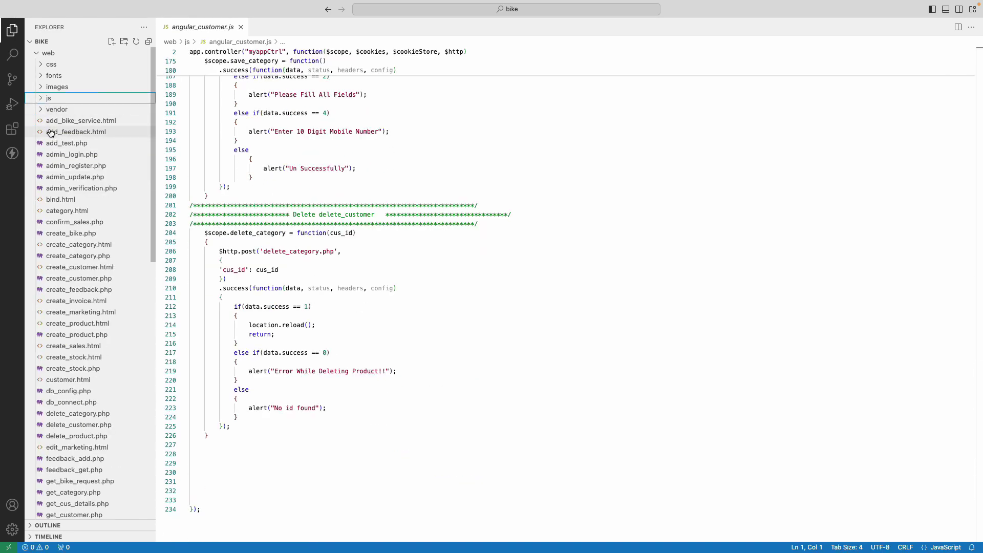
click(87, 245)
scroll(326, 228, down, 20)
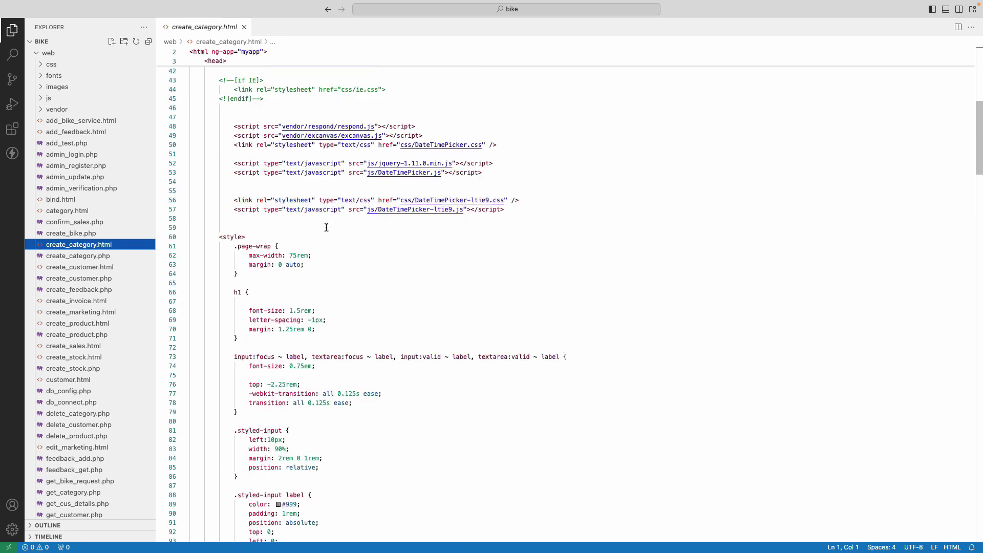
scroll(326, 227, down, 20)
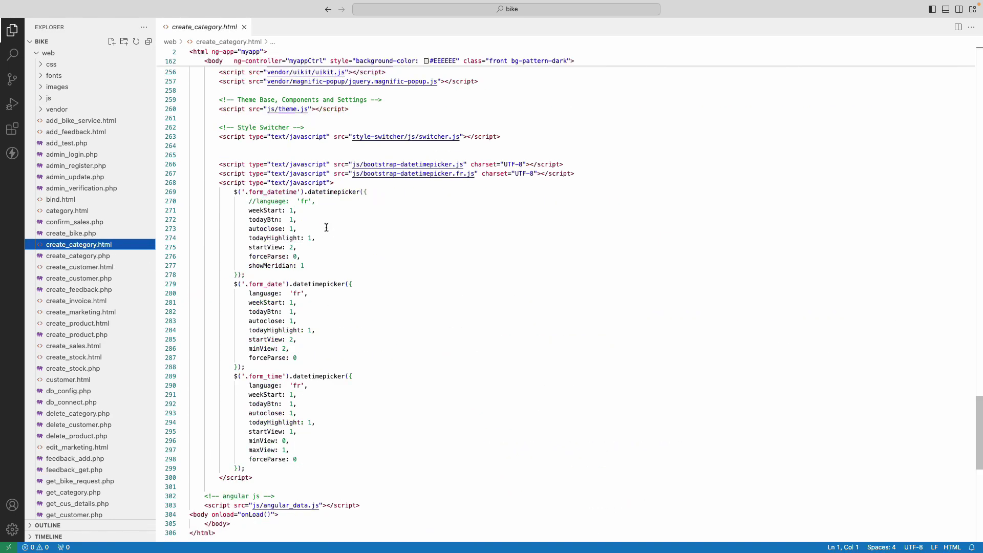
scroll(230, 250, up, 10)
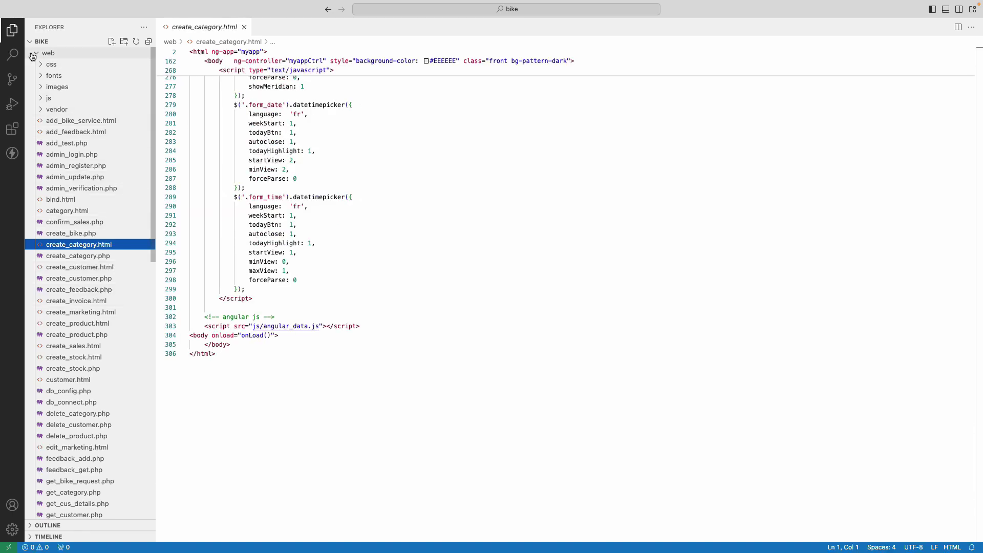
scroll(77, 205, down, 15)
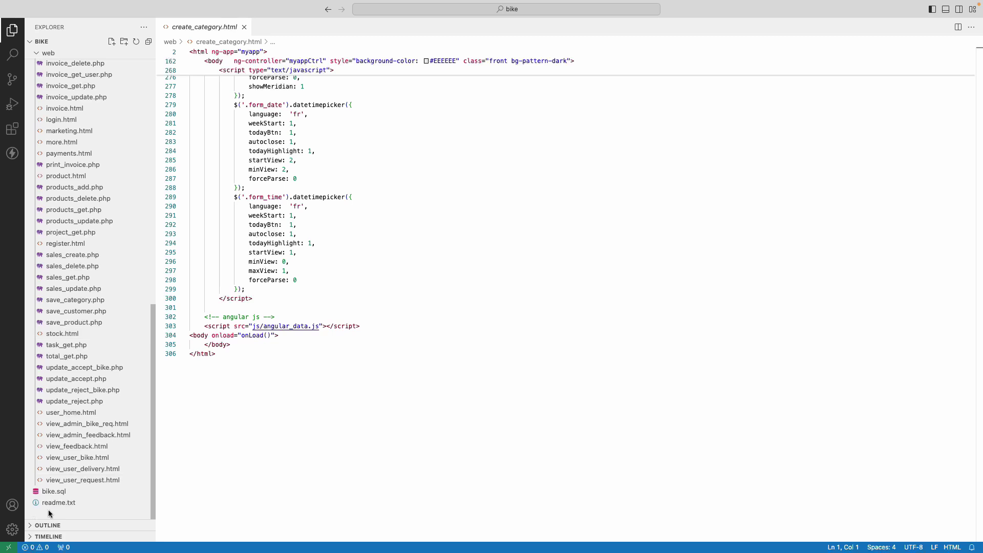
- Reopen readme.txt, select the line-3 project URL, then exit full screen and minimize
click(59, 502)
click(338, 161)
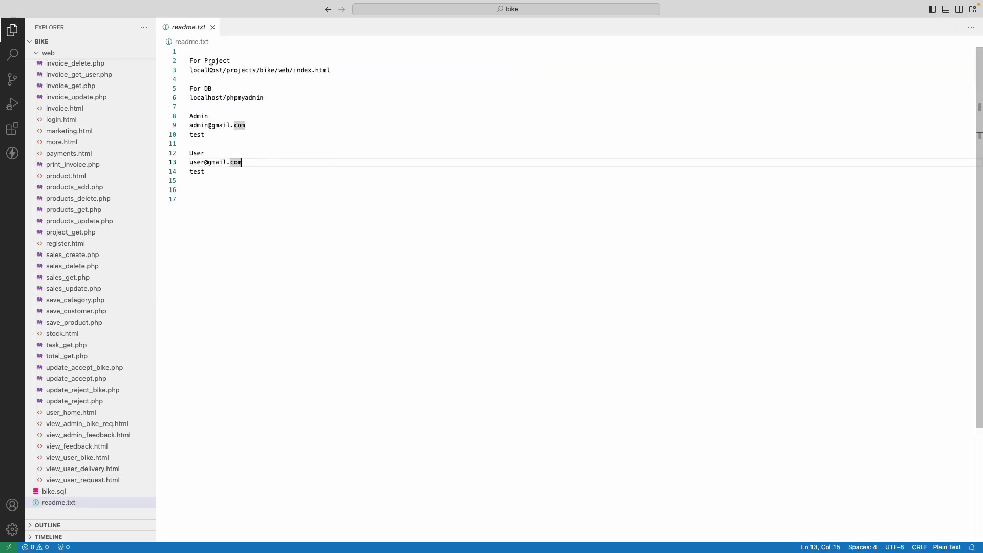
drag(331, 69, 175, 70)
key(super+c)
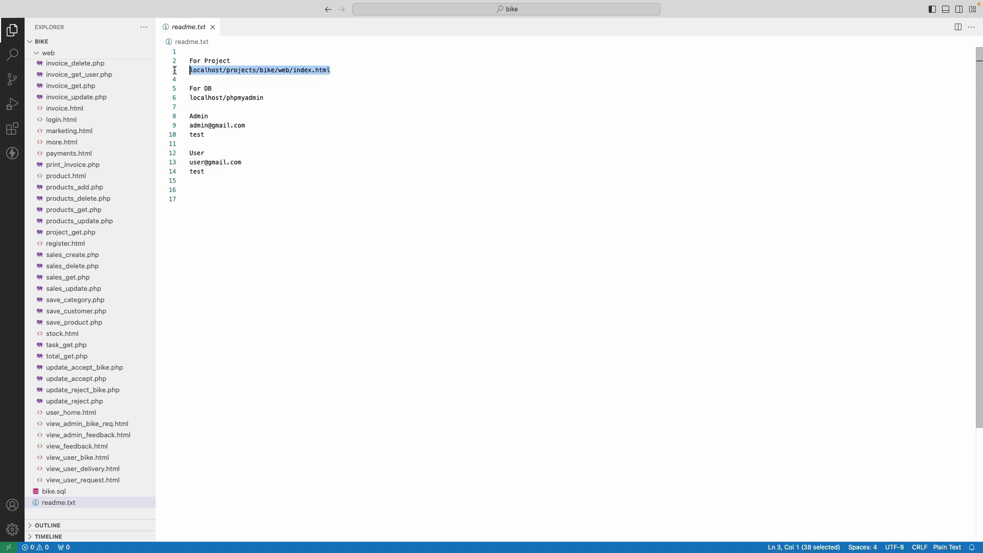
mouse_move(111, 4)
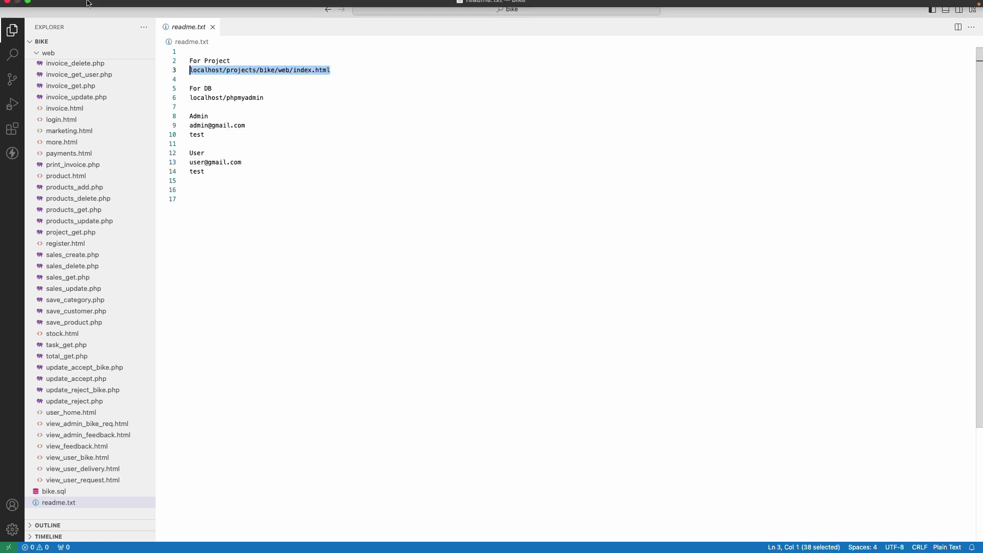
click(27, 21)
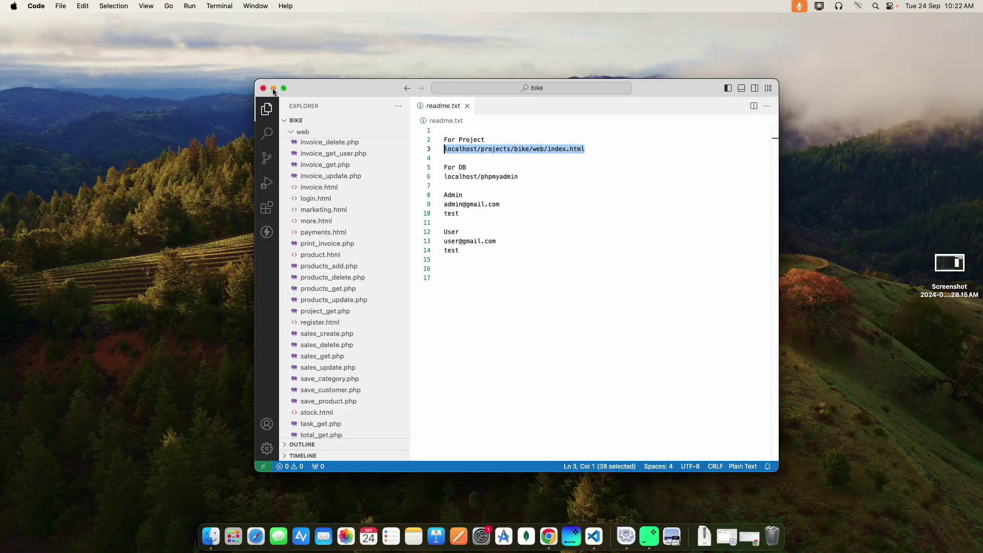
click(273, 89)
- Load the pasted project URL in a new Chrome tab to reach the Bike Service login page
click(528, 530)
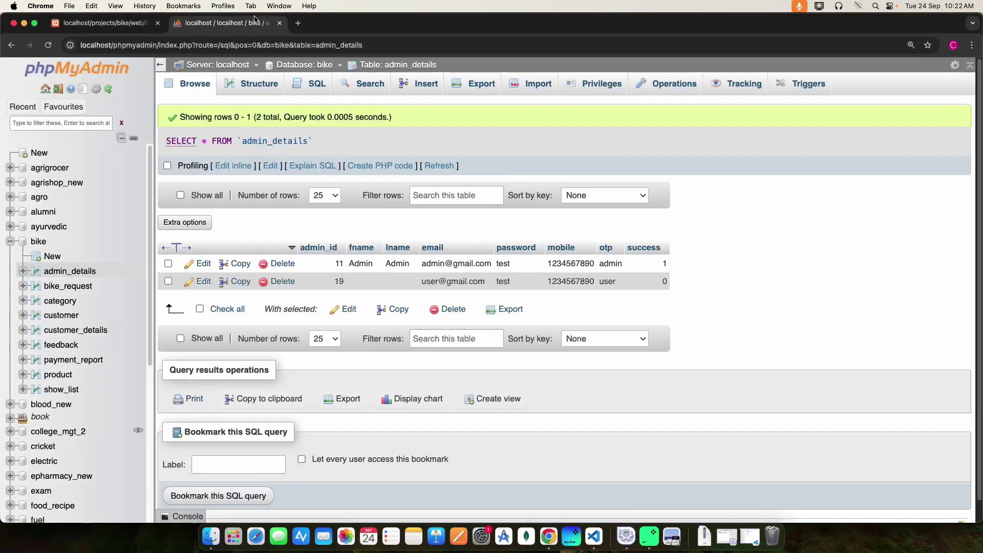
key(super+t)
click(123, 44)
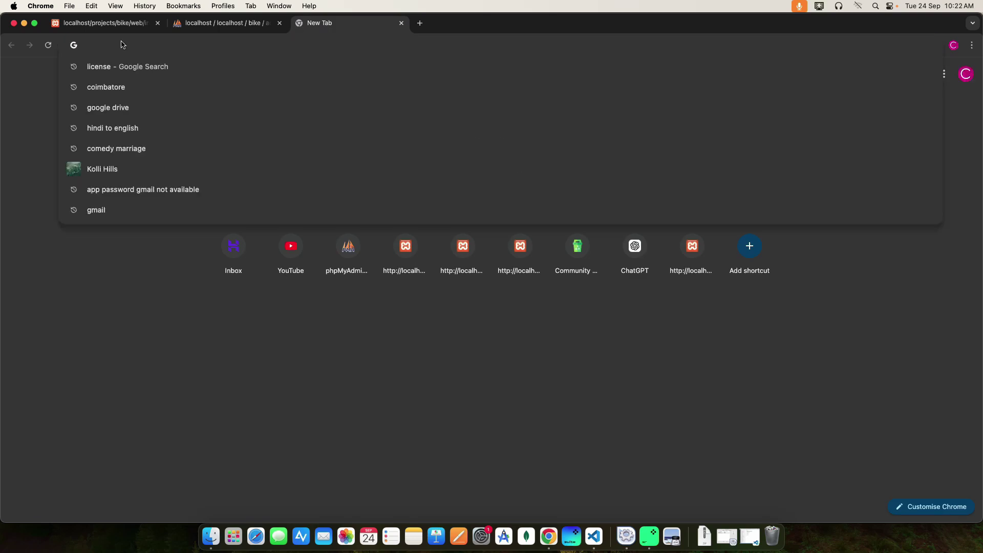
key(super+v)
key(Return)
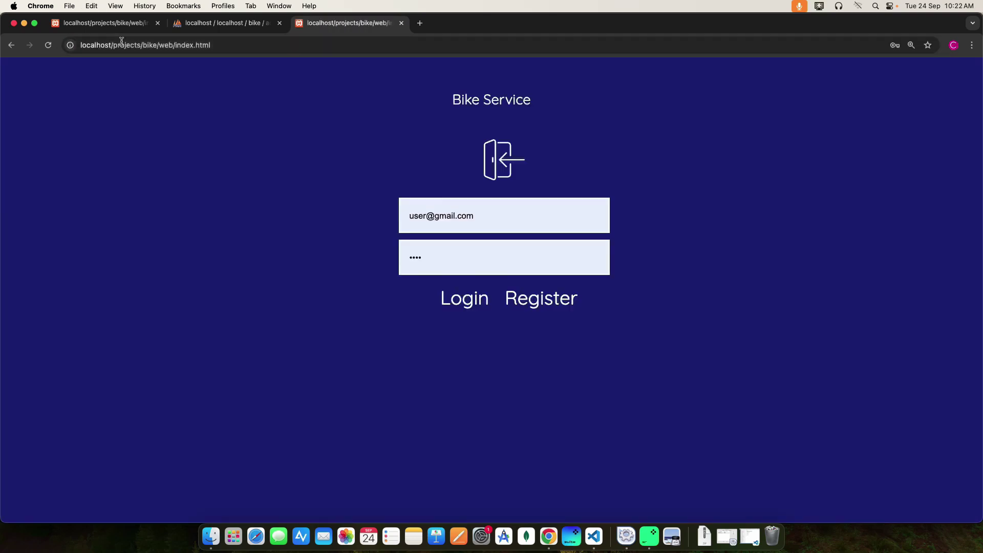
- Clear the prefilled login email and password, then go to the registration page
click(481, 210)
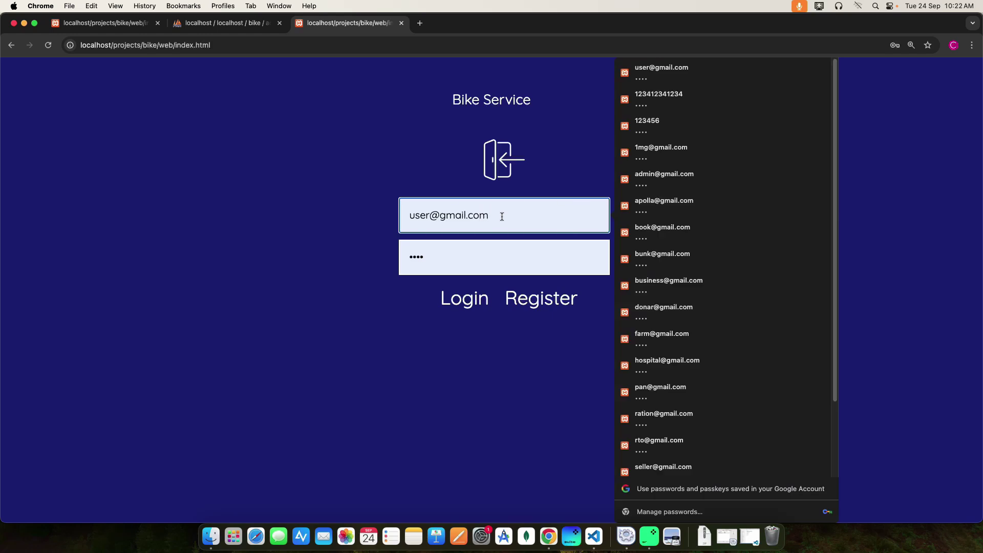
key(BackSpace)
key(BackSpace)
key(BackSpace)
key(BackSpace)
key(BackSpace)
key(BackSpace)
key(BackSpace)
key(BackSpace)
key(BackSpace)
key(BackSpace)
key(BackSpace)
key(BackSpace)
key(BackSpace)
key(BackSpace)
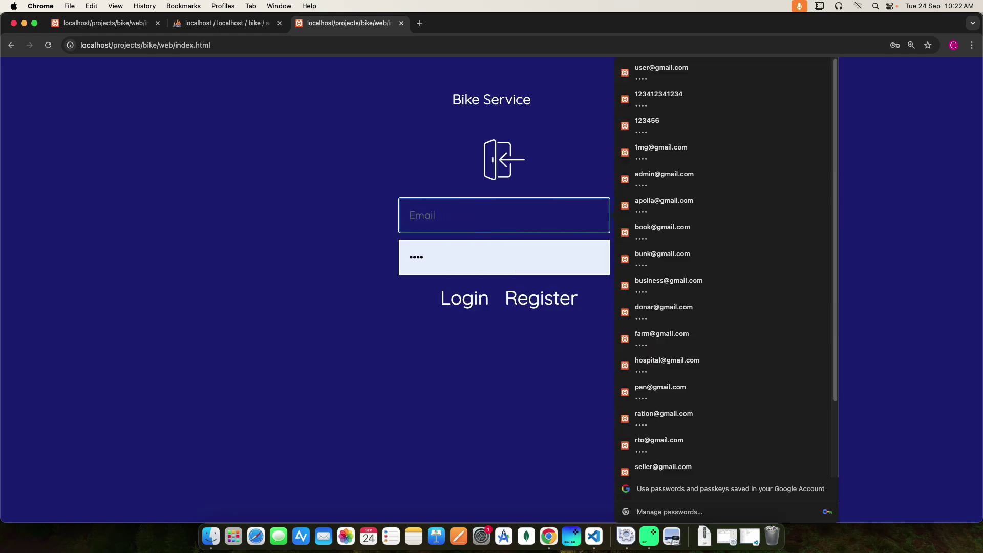
click(454, 257)
key(BackSpace)
key(BackSpace)
key(BackSpace)
key(BackSpace)
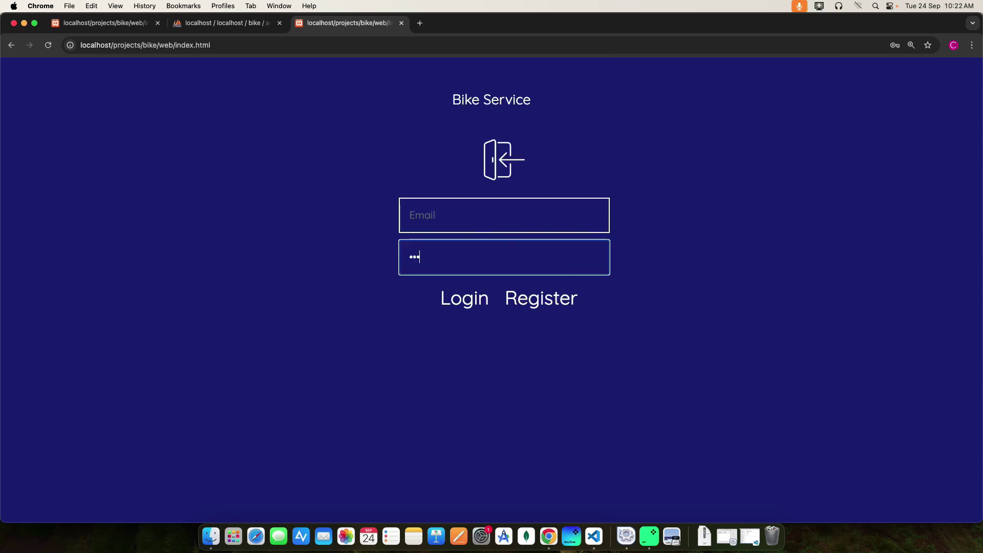
click(427, 377)
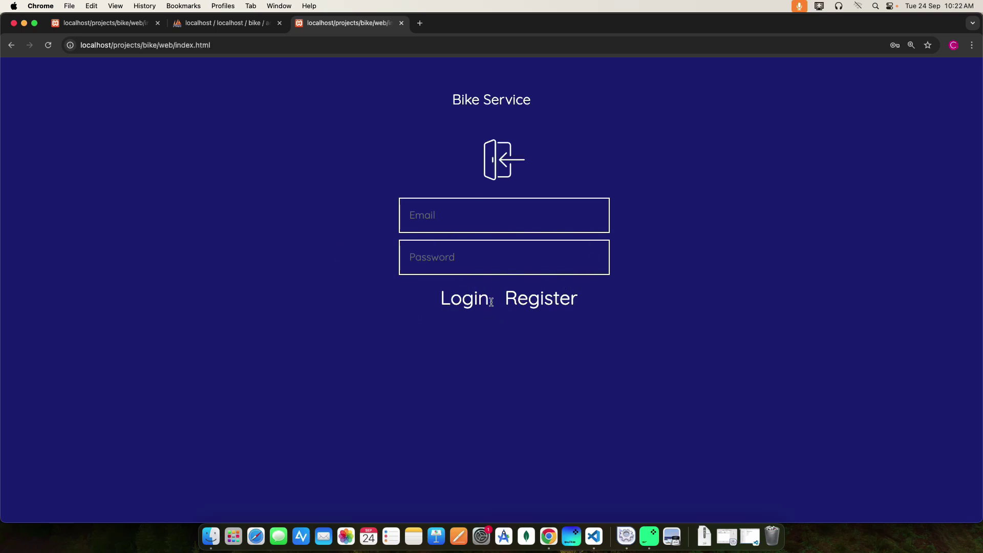
click(536, 305)
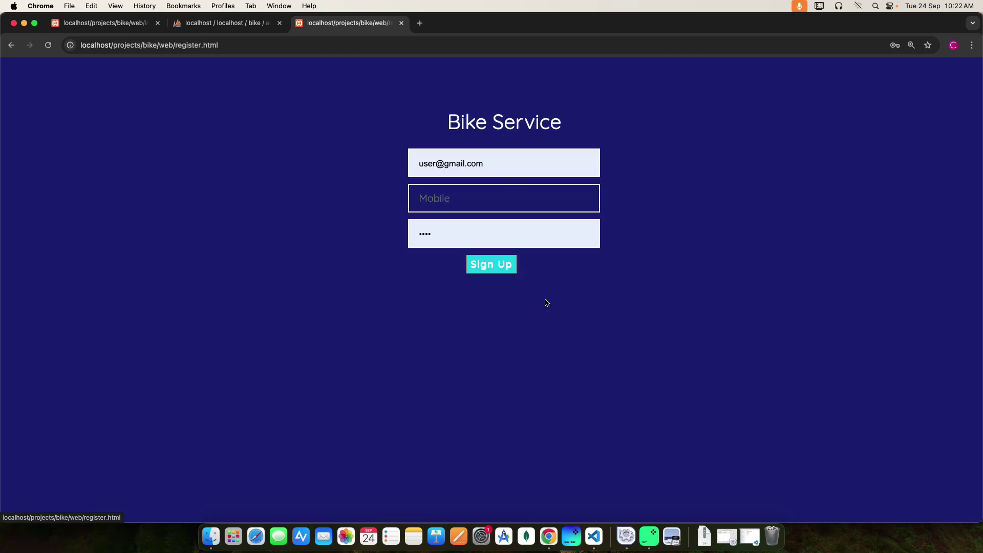
- Clear the autofilled email and password on the registration form
click(500, 165)
key(BackSpace)
key(BackSpace)
key(BackSpace)
key(BackSpace)
key(BackSpace)
key(BackSpace)
key(BackSpace)
key(BackSpace)
key(BackSpace)
key(BackSpace)
key(BackSpace)
key(BackSpace)
key(BackSpace)
key(BackSpace)
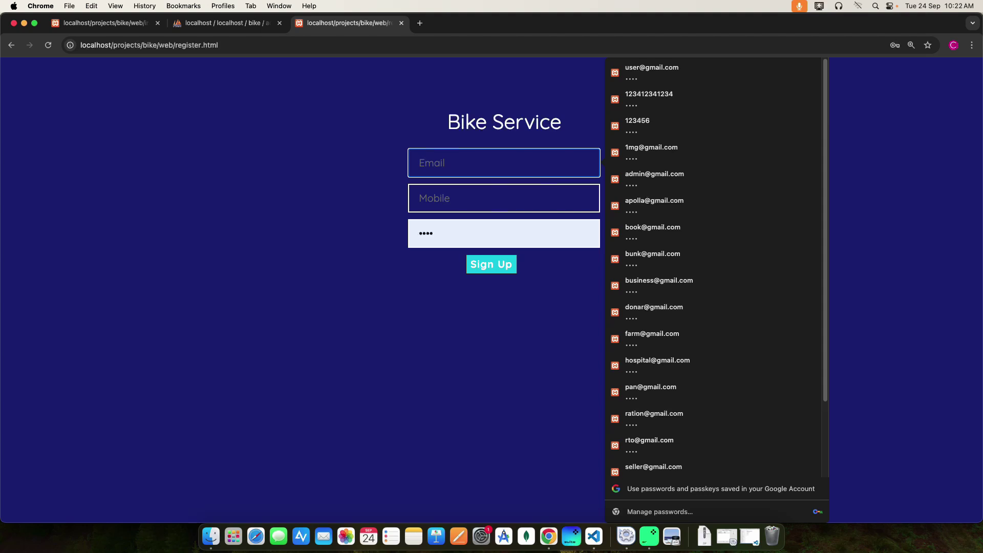
click(449, 233)
key(BackSpace)
key(BackSpace)
key(BackSpace)
key(BackSpace)
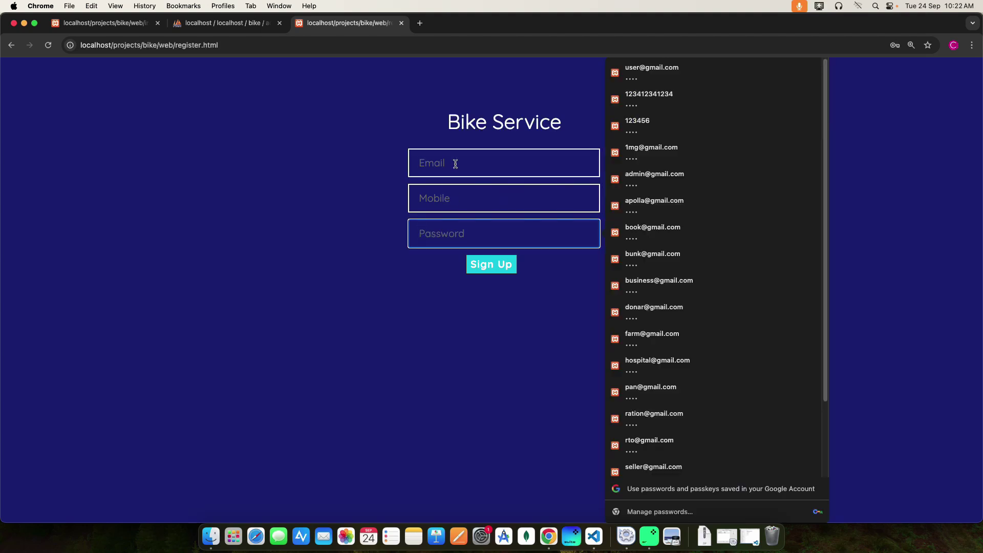
click(429, 311)
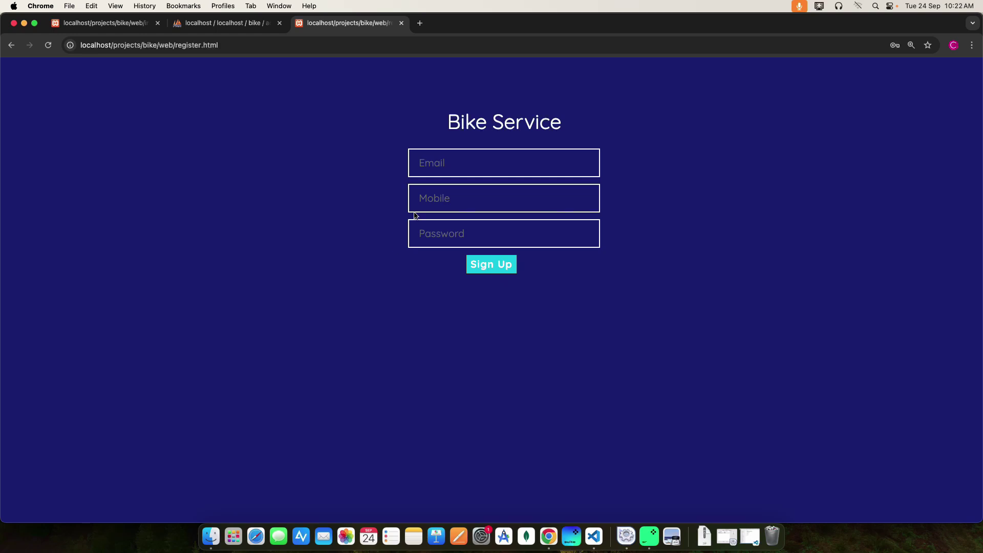
- Fill in a new email, mobile number and a 2-digit password, and submit
click(435, 163)
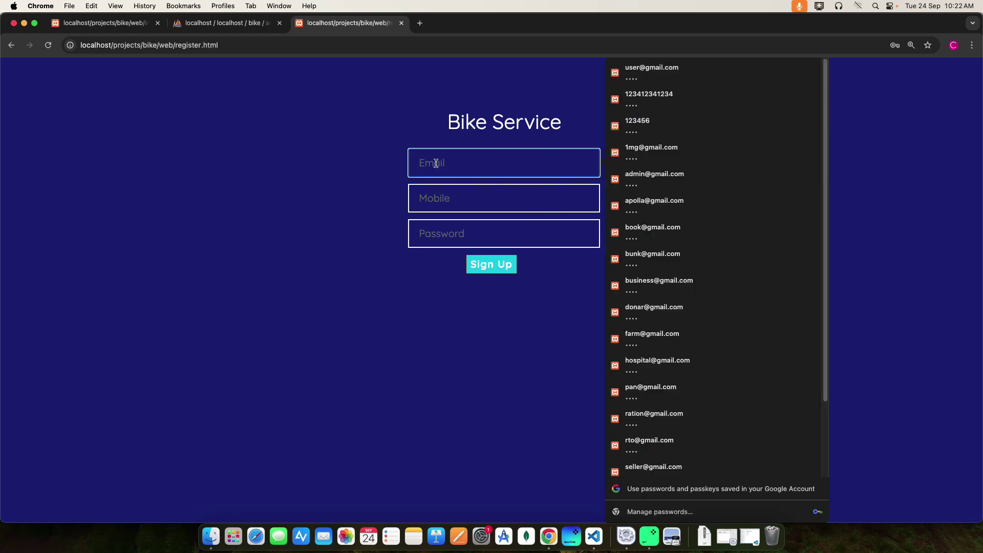
text(user1)
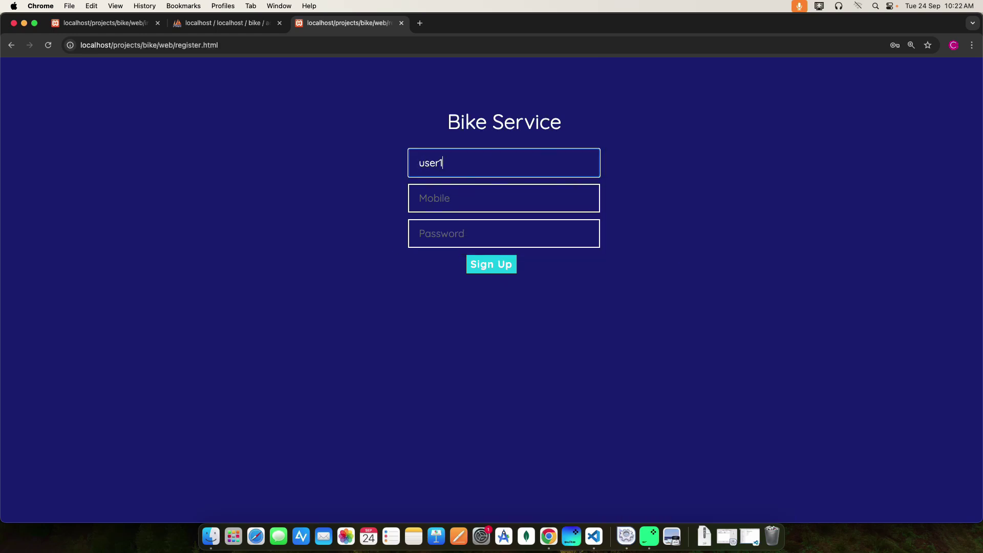
text(@gmail.com)
click(433, 196)
text(1234567890)
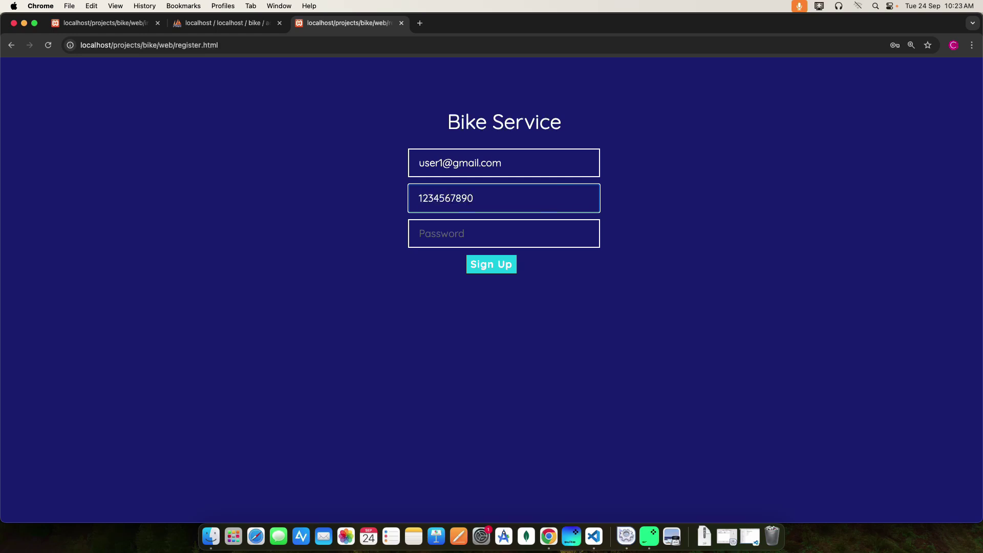
click(432, 234)
text(12)
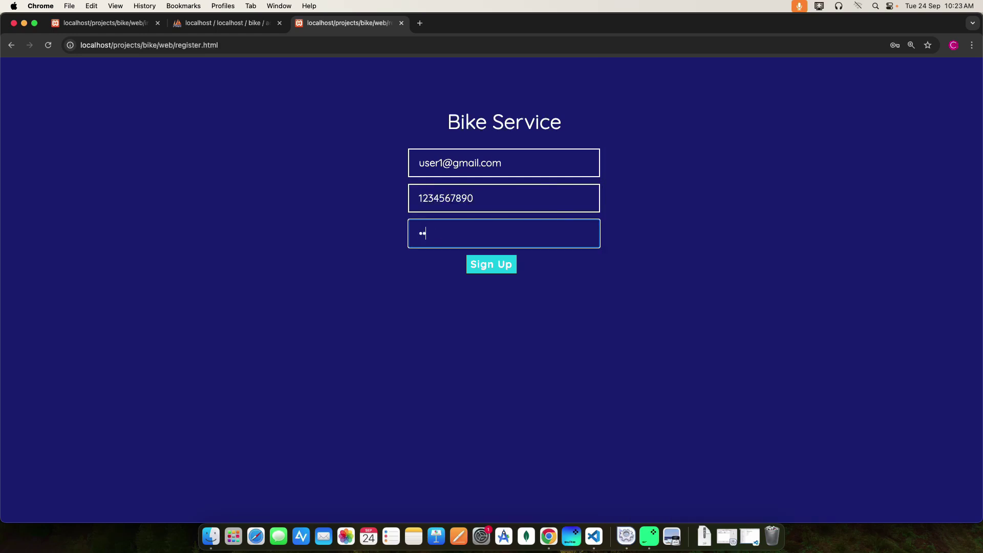
click(487, 264)
- Replace the password with an 8-digit one, register successfully, and decline saving it in Chrome
click(579, 109)
click(448, 230)
key(BackSpace)
key(BackSpace)
key(BackSpace)
key(BackSpace)
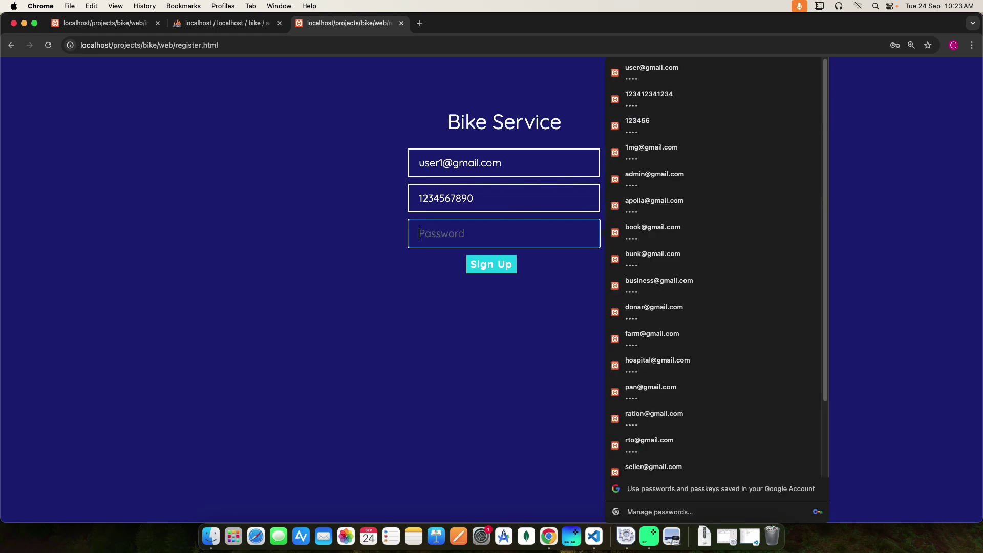
text(1234)
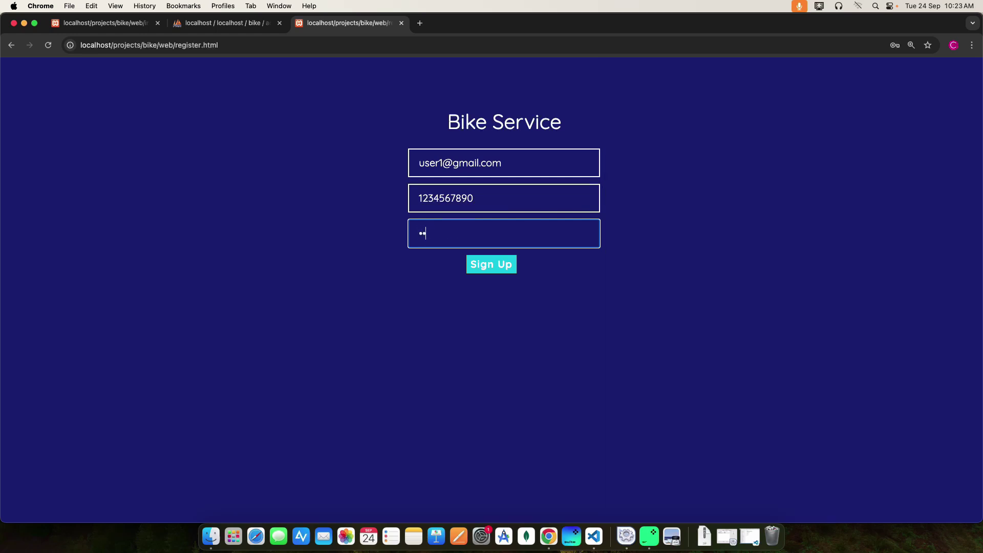
text(5678)
click(494, 263)
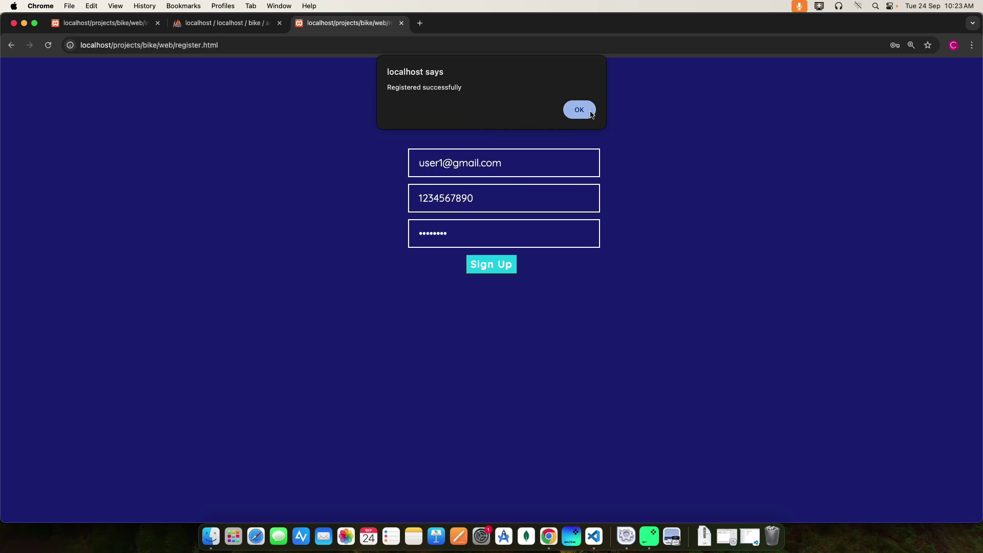
click(586, 110)
click(873, 199)
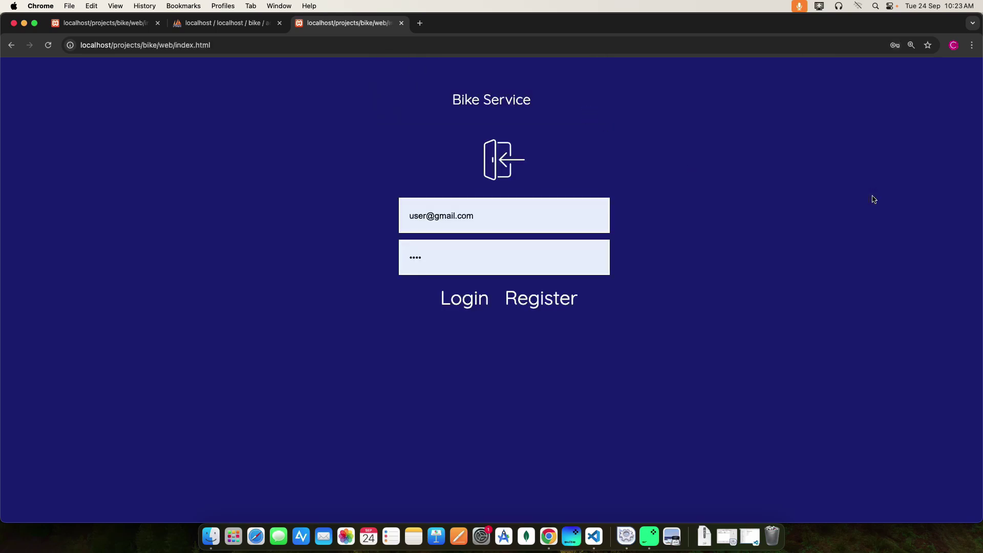
- Log in as the new user and open the showroom list for test drives
click(460, 303)
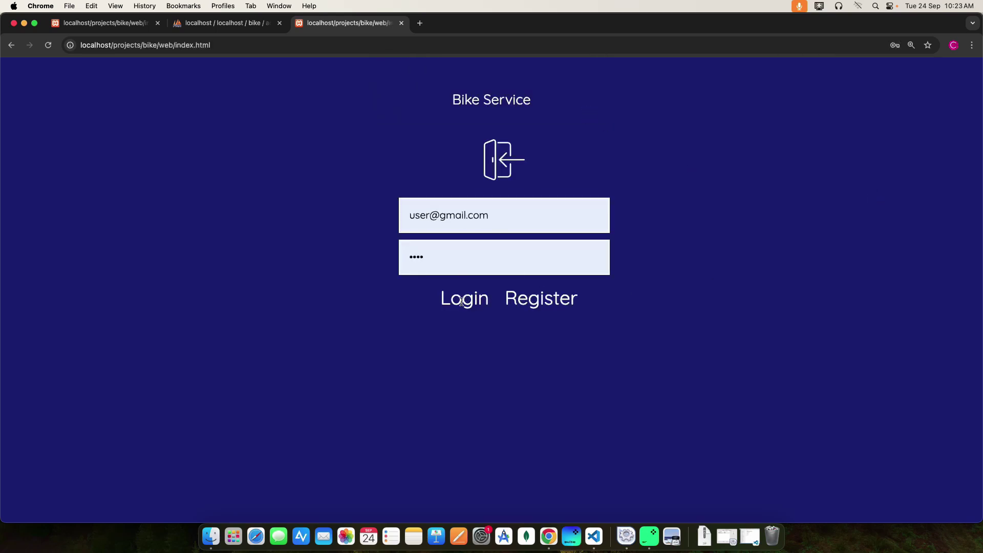
click(929, 516)
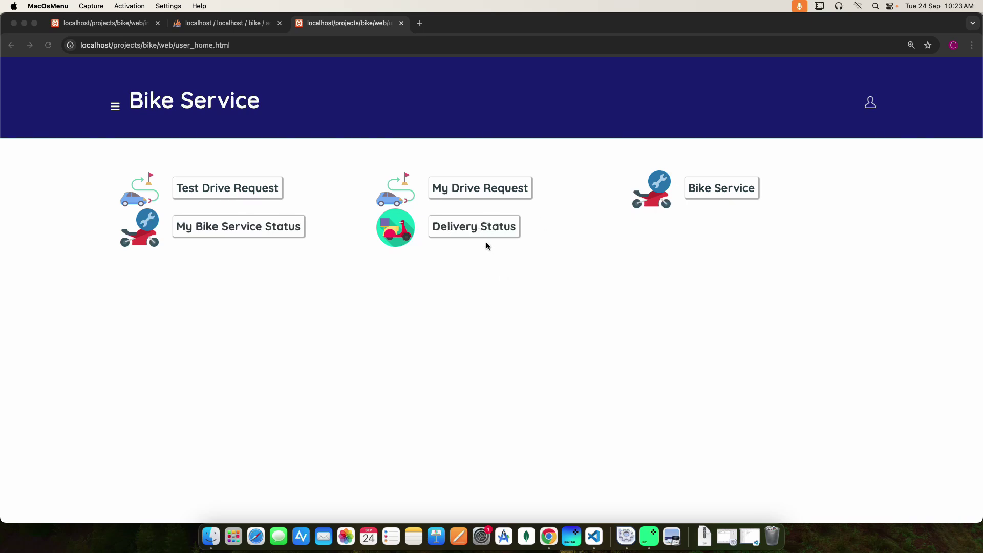
click(230, 189)
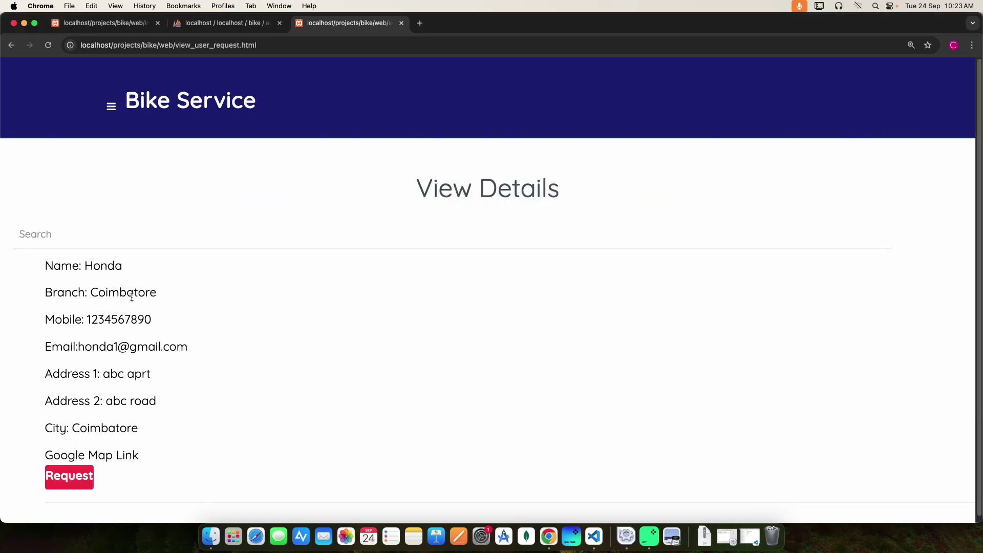
- Check the Honda showroom's map location, then open its test drive request form for Show Room ID 3
scroll(130, 296, down, 1)
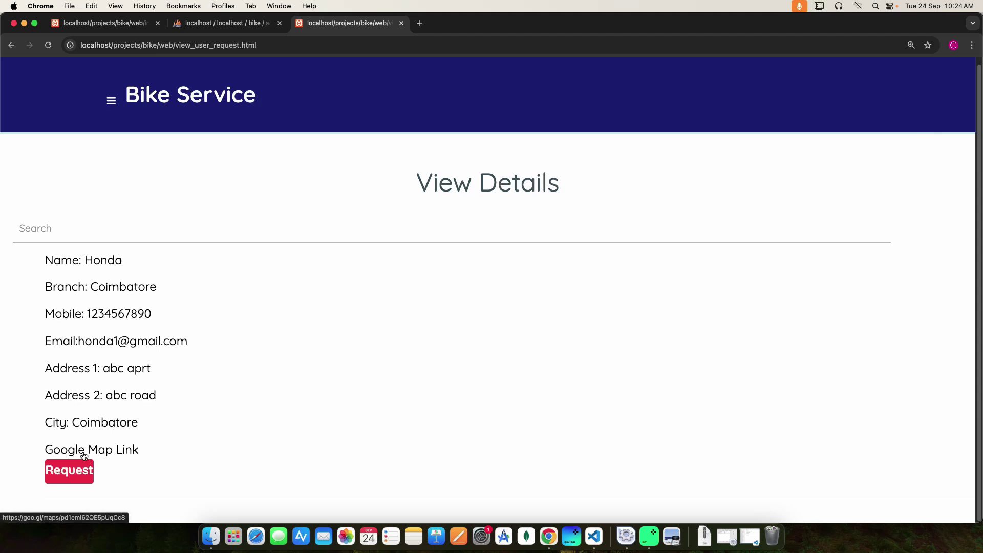
click(102, 452)
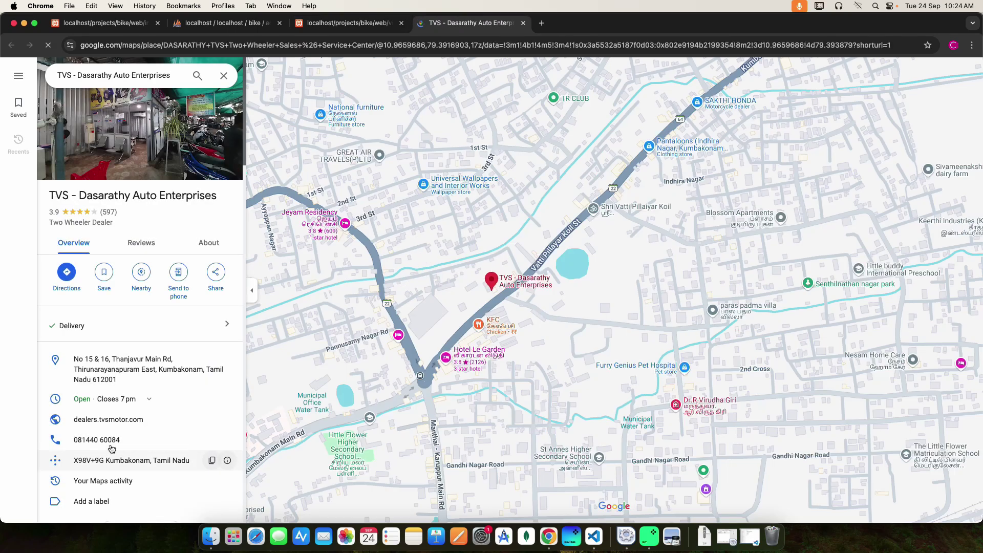
click(523, 23)
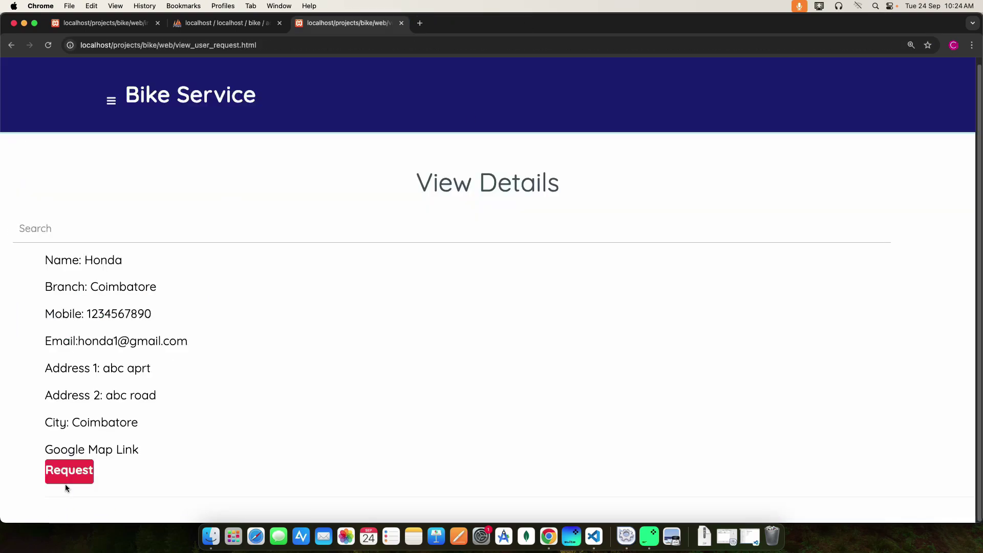
click(74, 474)
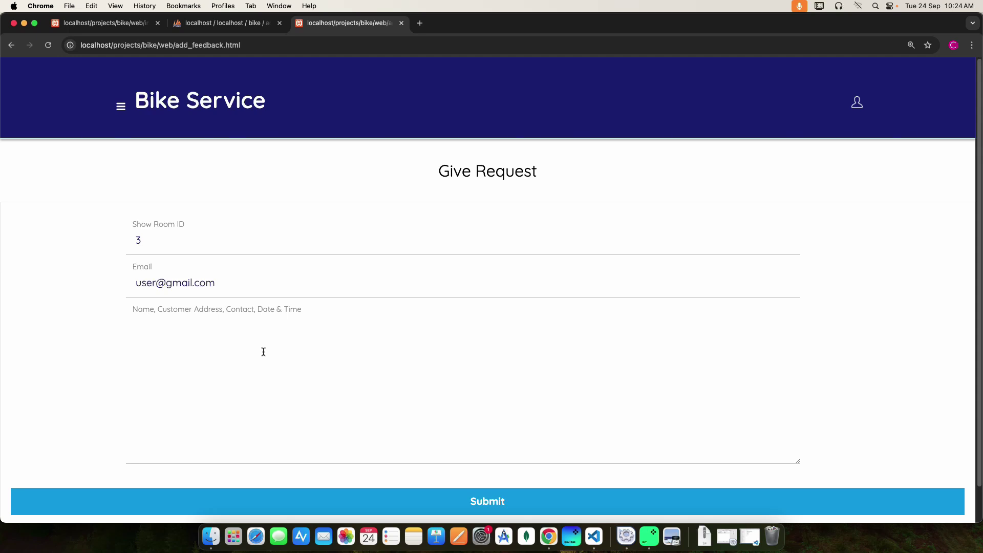
- Enter the customer's name, address and '24/09/2024 & 9:10' in the request details
click(149, 328)
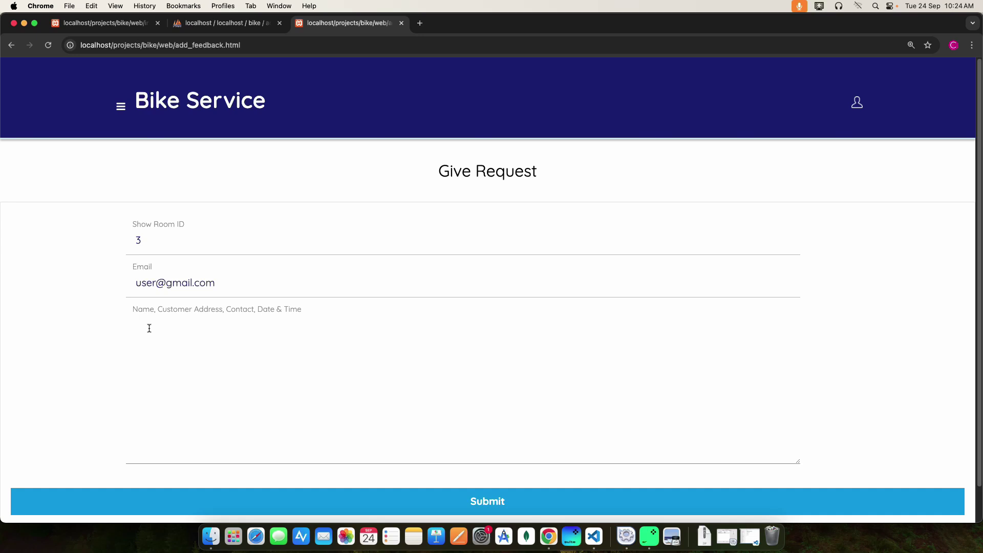
text(ram,)
text(2nd st, coimbatore,24/09/2024)
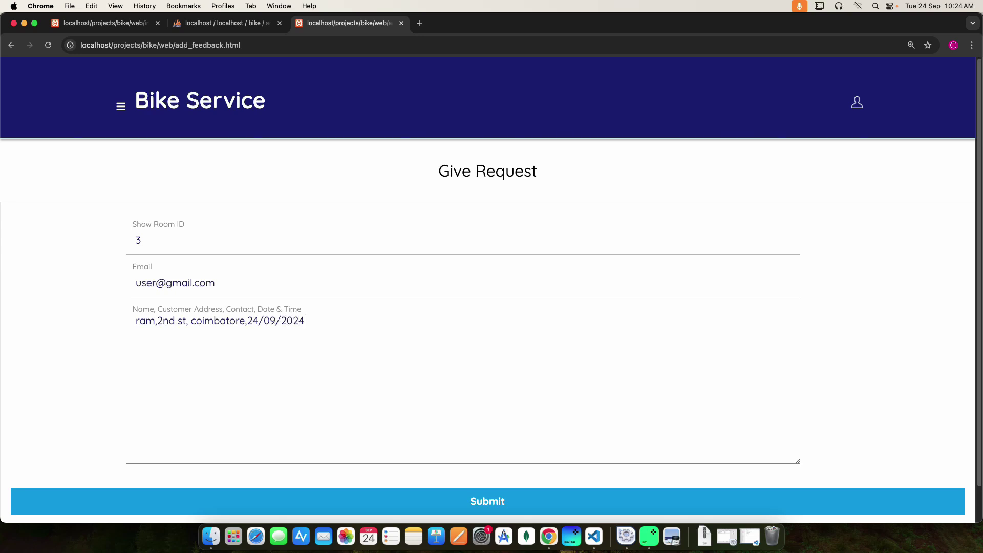
text( & 9:10)
- Correct the time separator to 9:10 and submit the test drive request
click(326, 320)
key(BackSpace)
text(:)
click(505, 499)
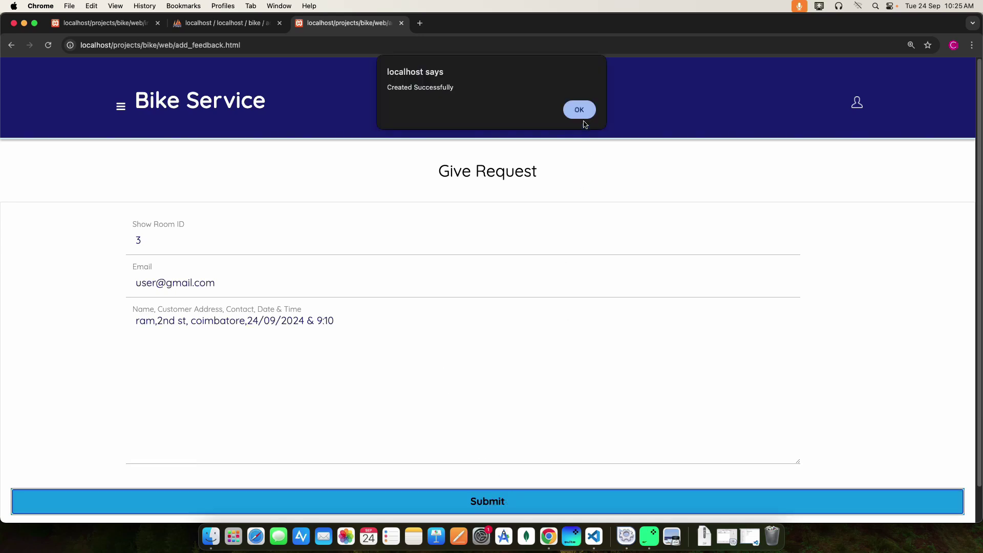
click(581, 113)
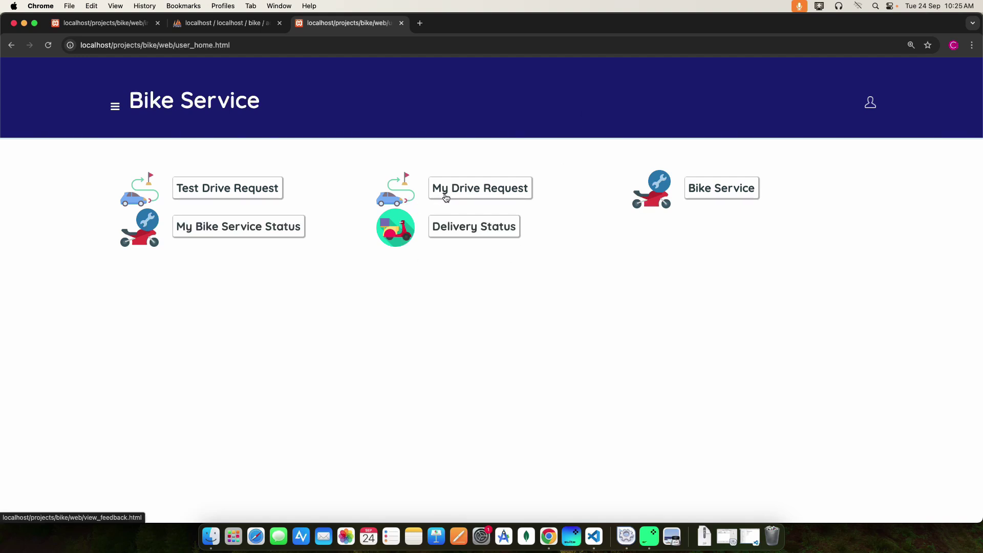
click(494, 189)
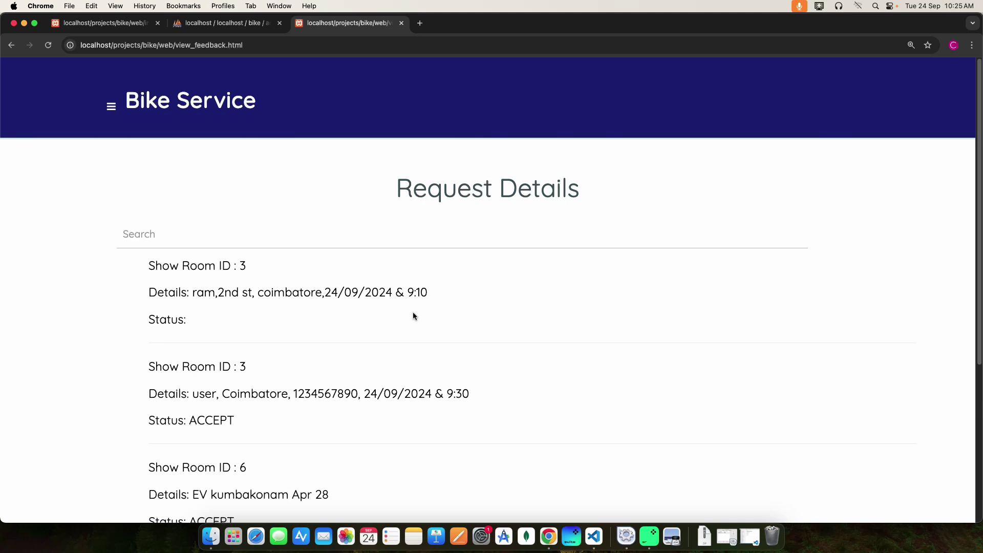
scroll(264, 342, down, 5)
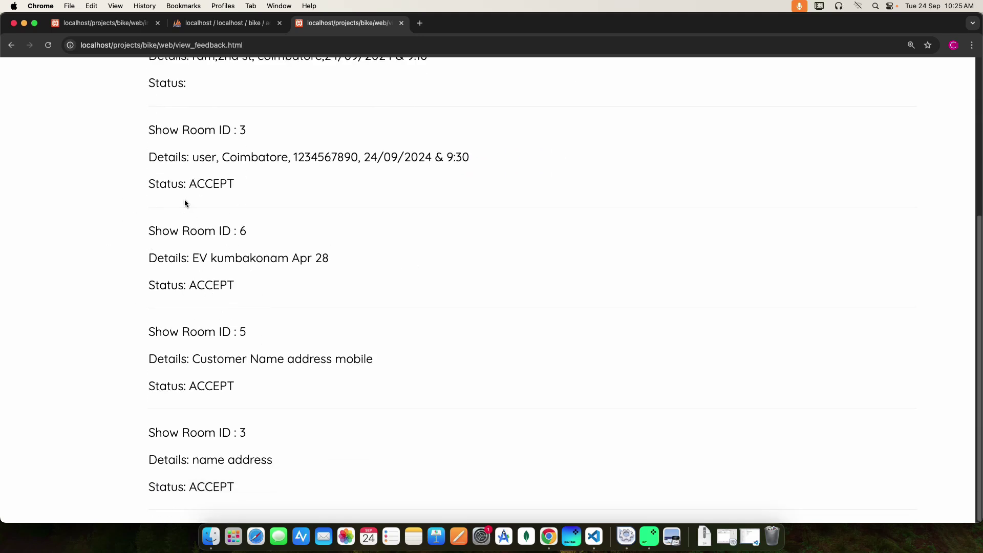
scroll(246, 339, up, 5)
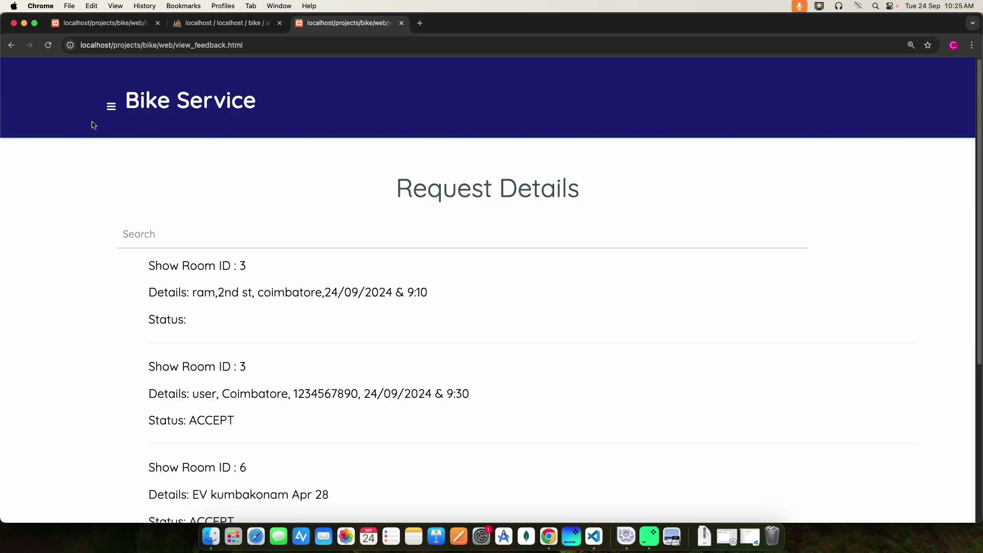
click(11, 46)
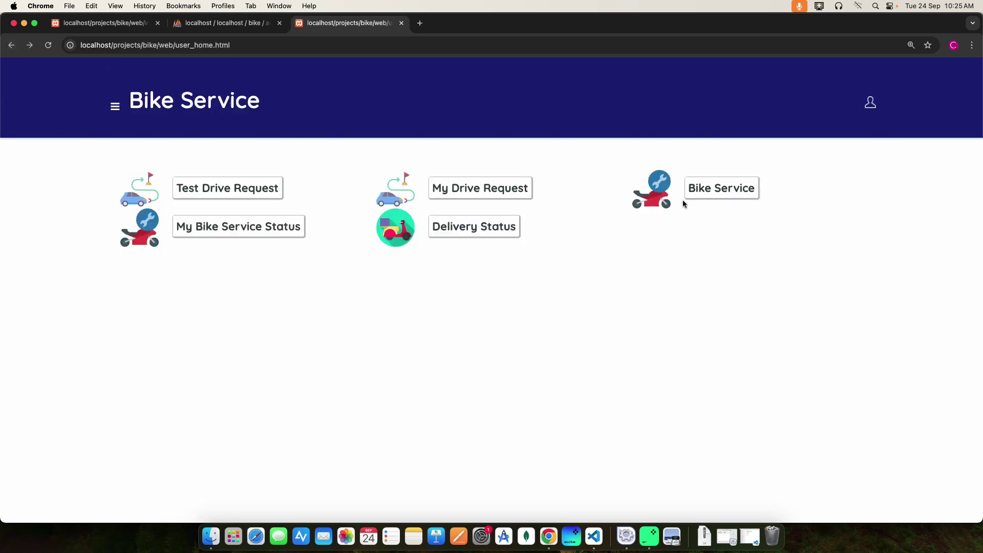
- Open the Bike Service request form and enter the customer's name and address
click(719, 194)
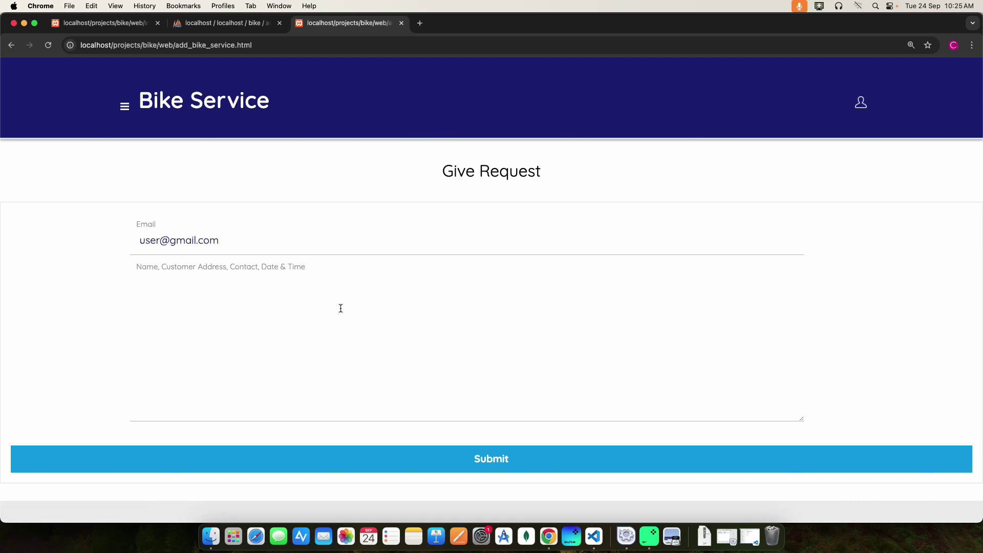
click(151, 282)
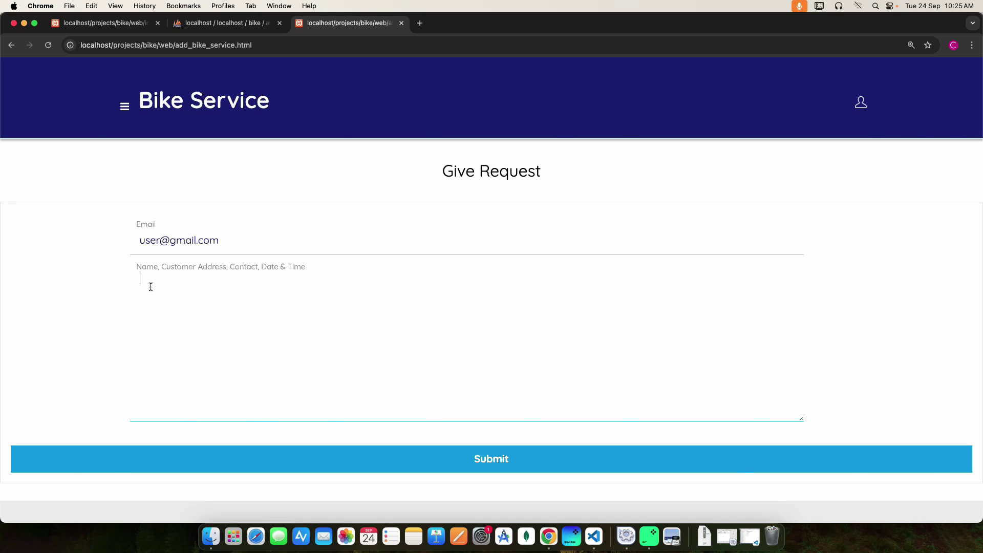
text(ram, main road,coimbatore)
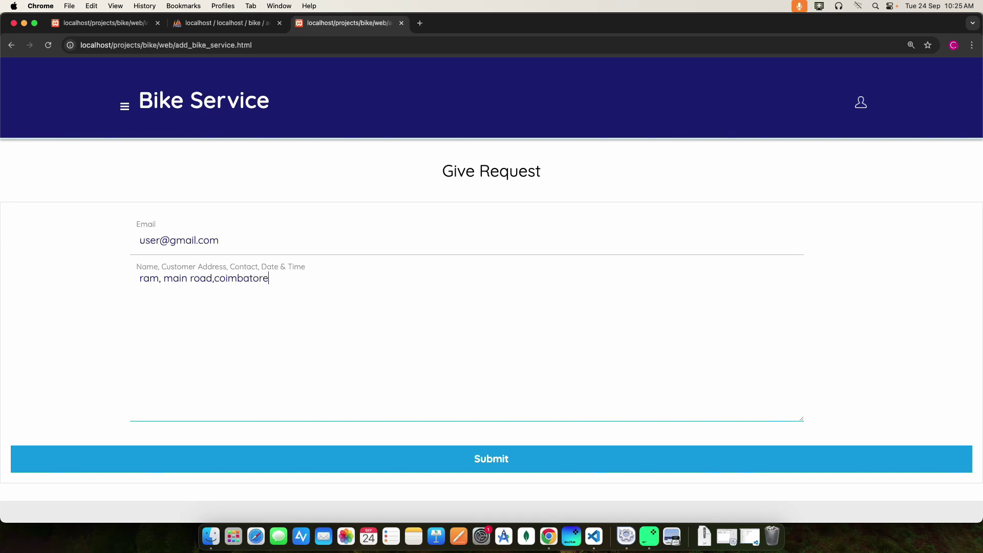
text(,)
- Append '24/09/2024 & 9:00' to the details and submit the service request
click(215, 278)
click(268, 283)
text(24/09/)
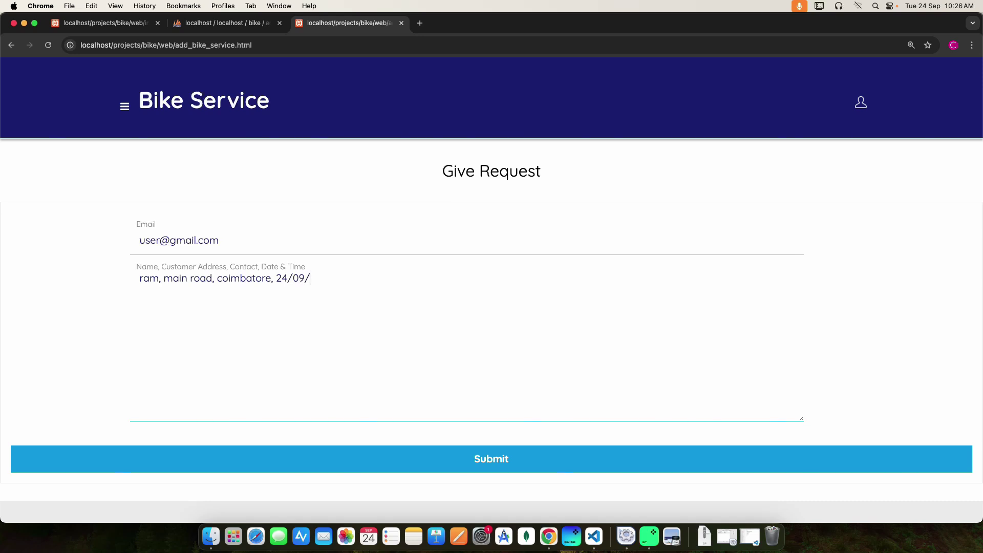
text(2024 & 9:00)
click(495, 457)
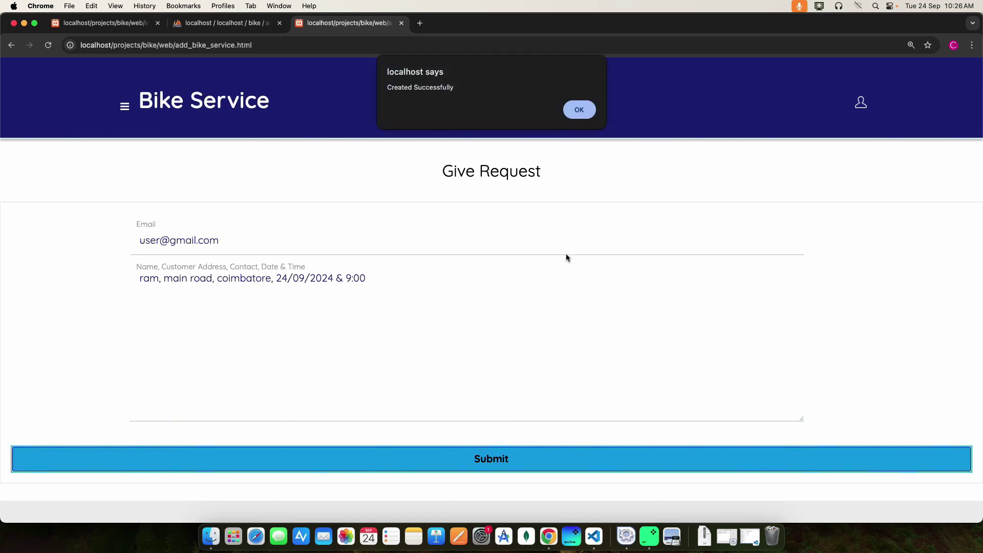
click(581, 108)
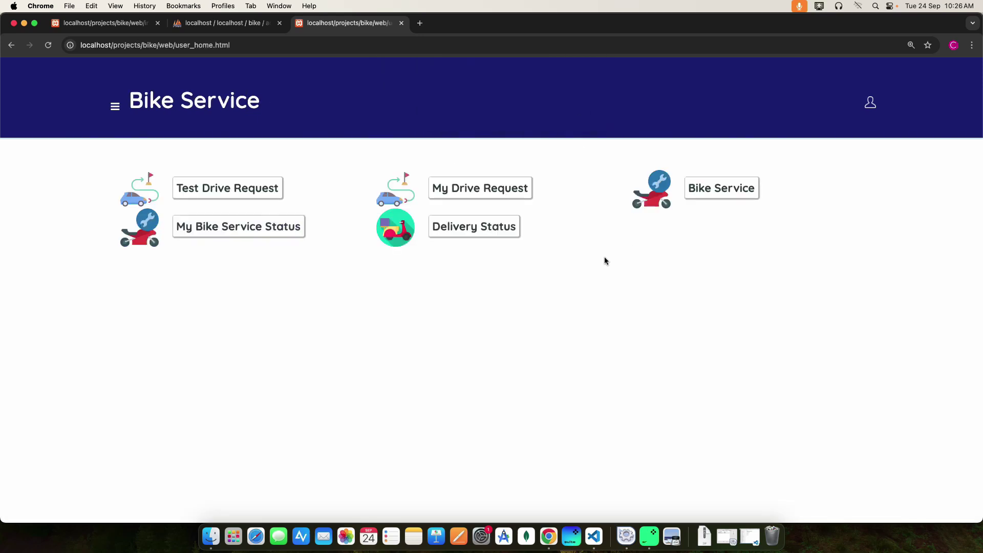
click(252, 229)
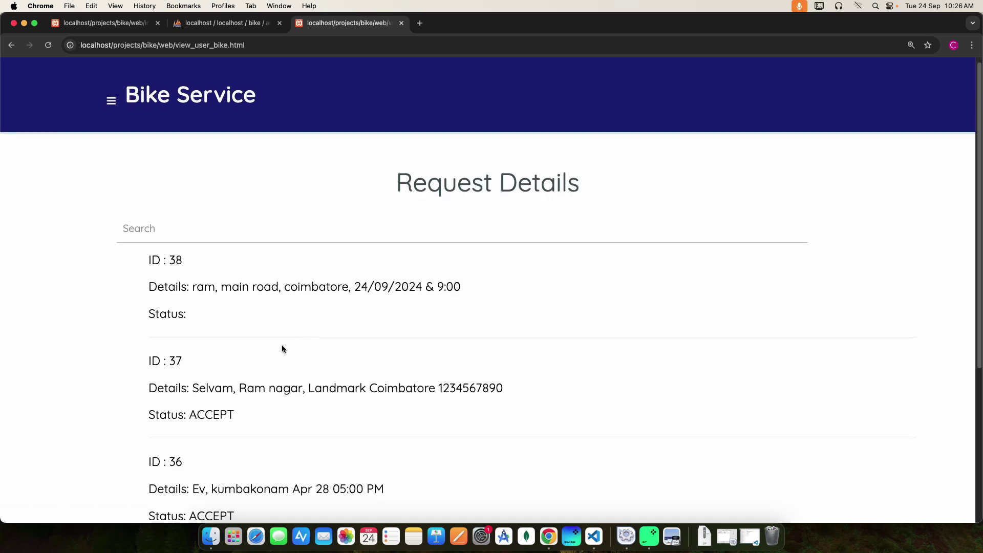
scroll(278, 346, down, 5)
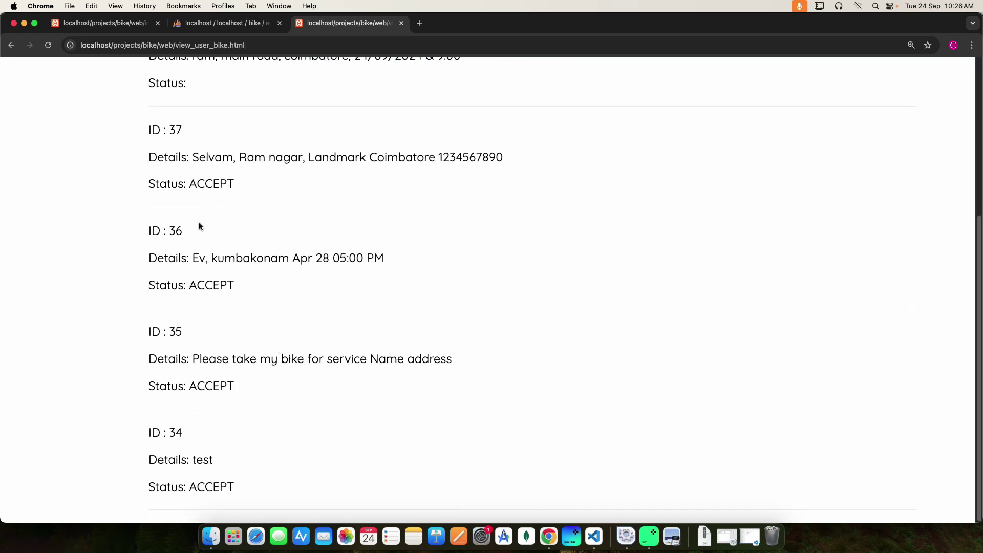
scroll(199, 225, up, 5)
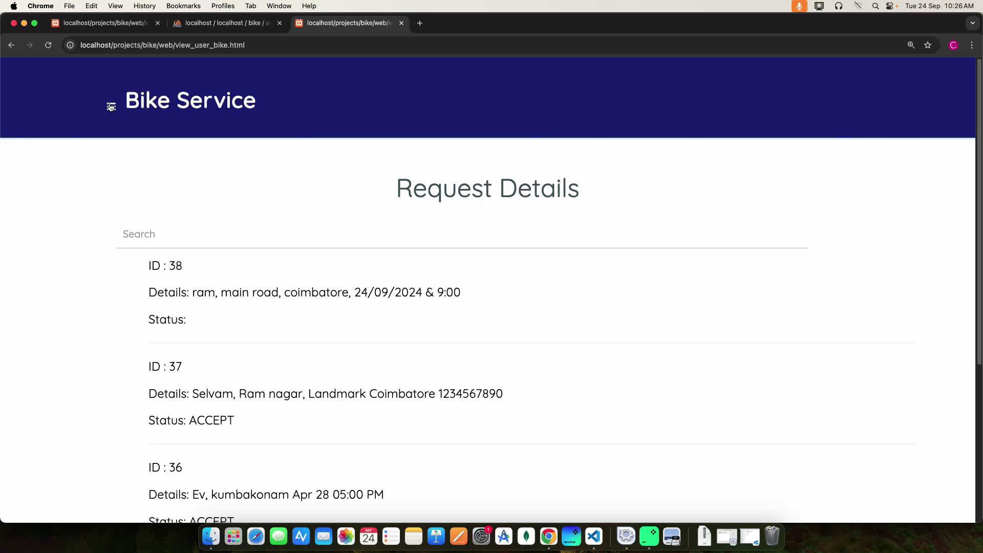
click(110, 107)
click(70, 189)
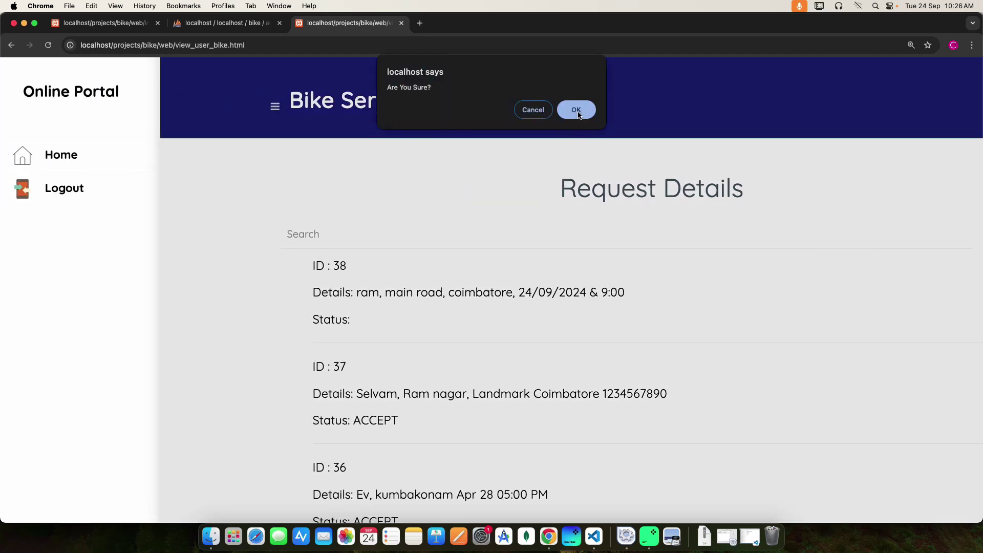
click(534, 109)
click(63, 155)
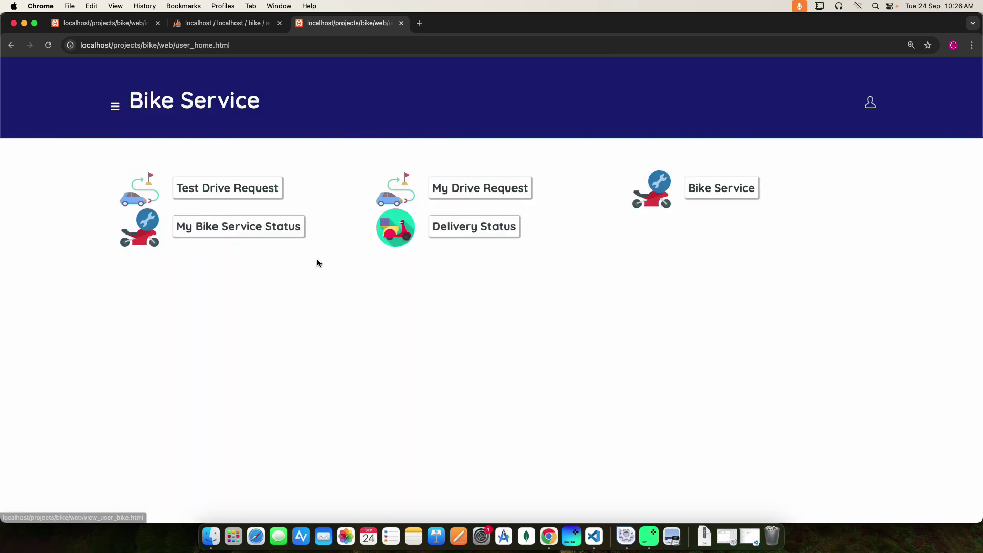
click(476, 226)
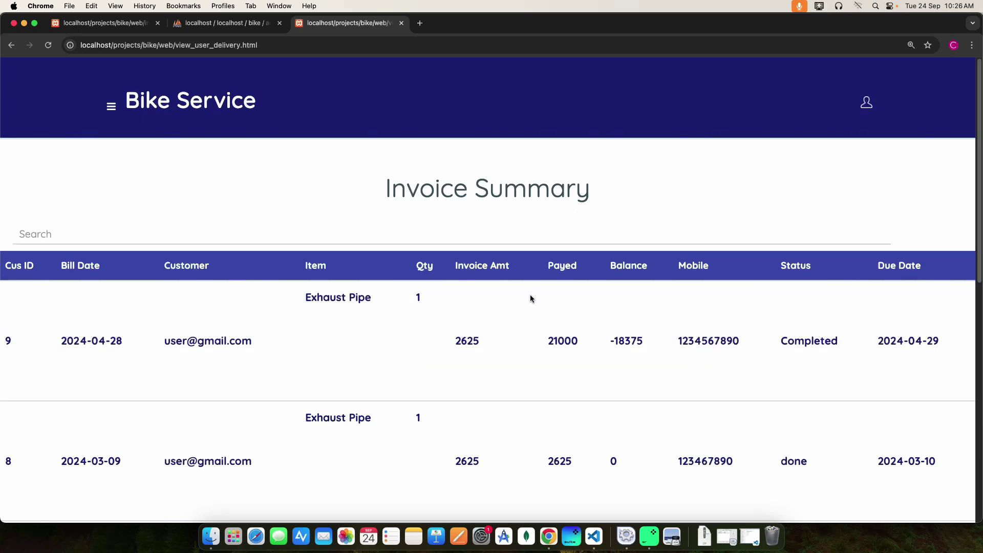
- Search the invoice summary for 'ch' to show the Chain invoice, then choose Logout
scroll(545, 330, down, 13)
scroll(545, 330, up, 15)
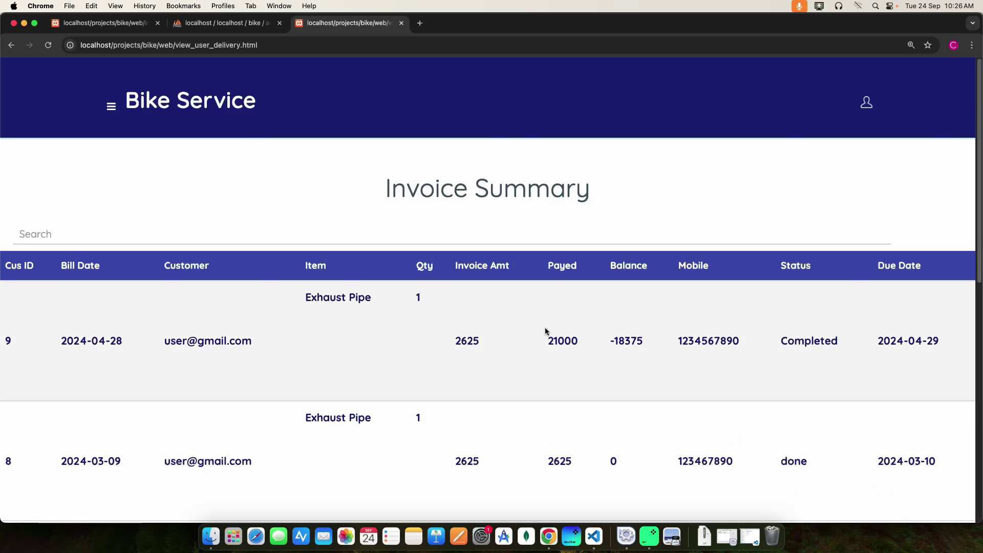
click(29, 232)
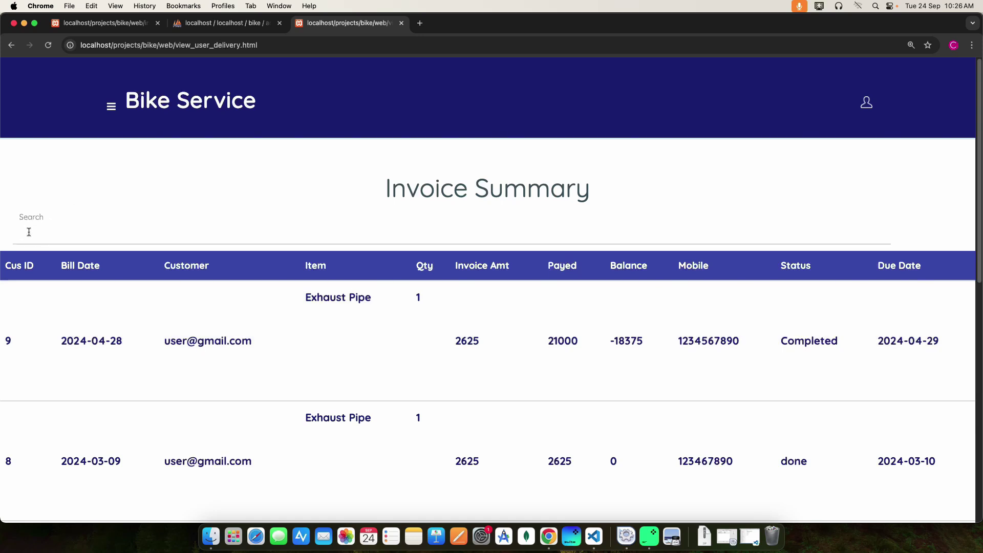
text(chain)
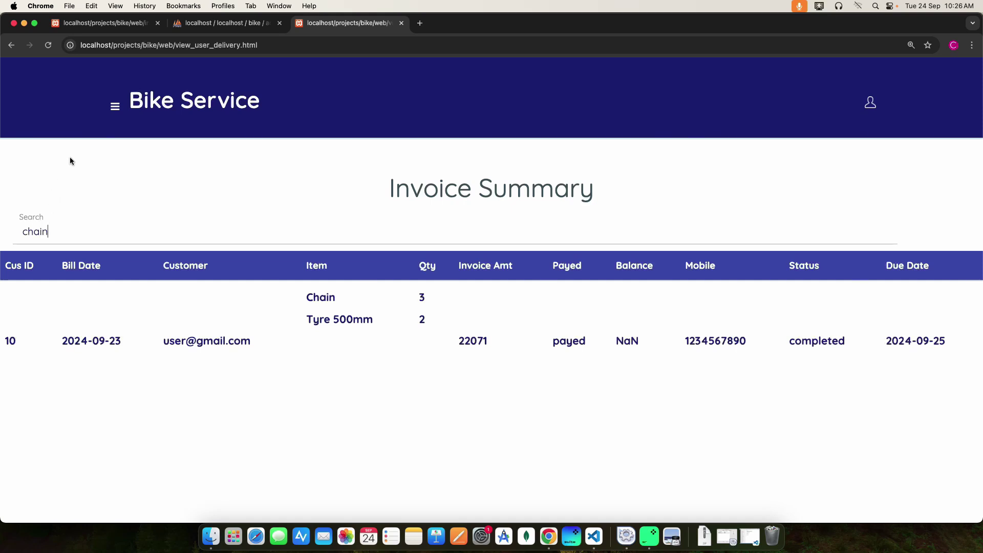
click(112, 106)
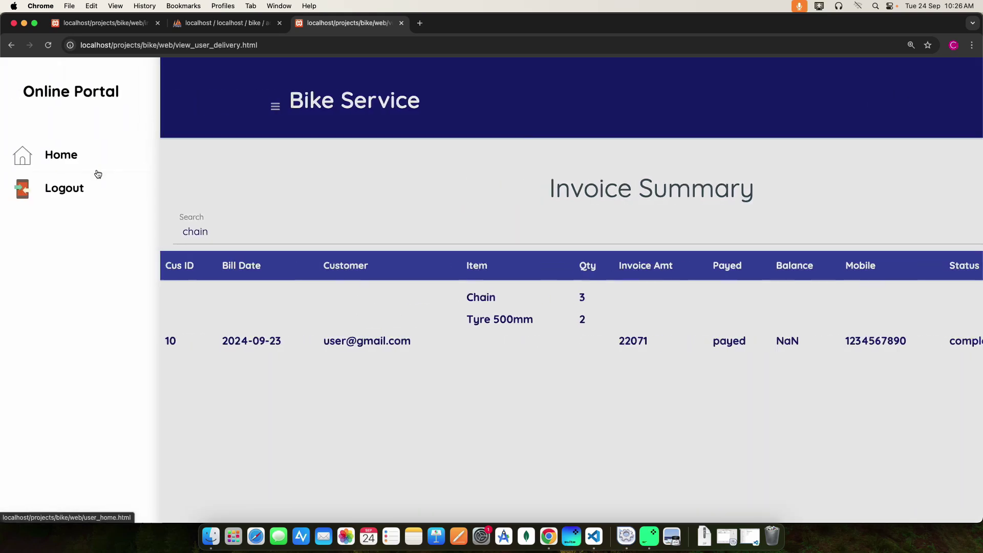
click(65, 191)
- Confirm logout and sign in with the saved admin login, dismissing the breach warning
click(576, 110)
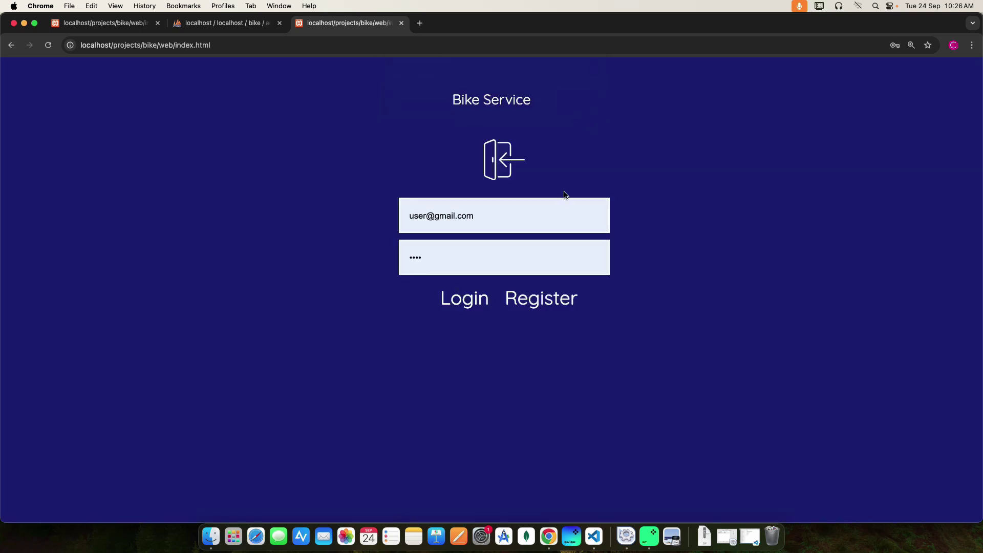
click(428, 217)
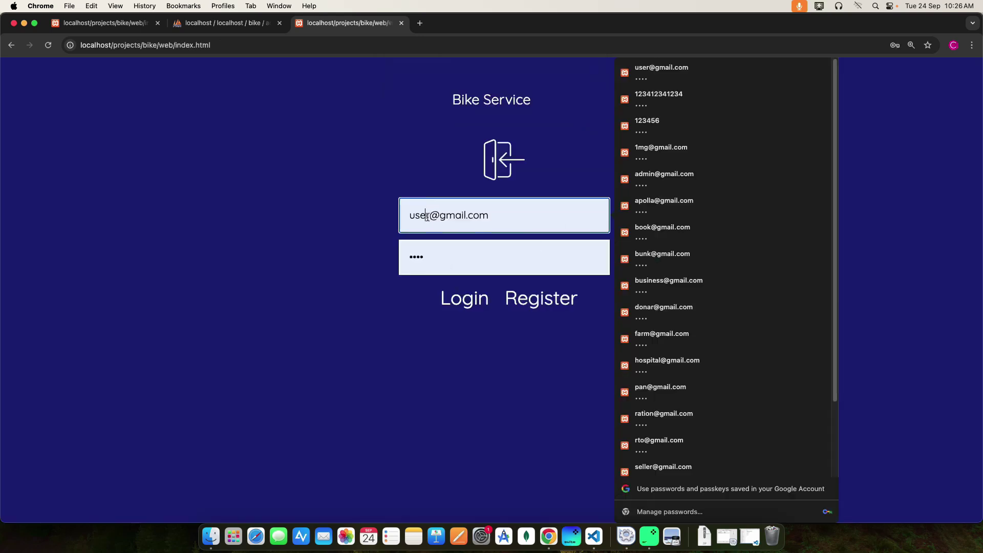
click(652, 177)
click(471, 304)
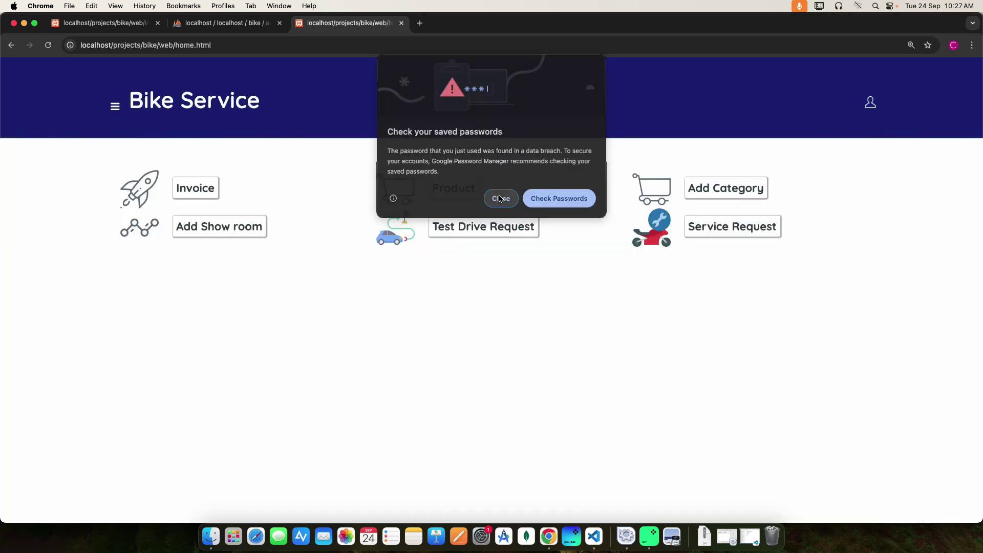
click(500, 199)
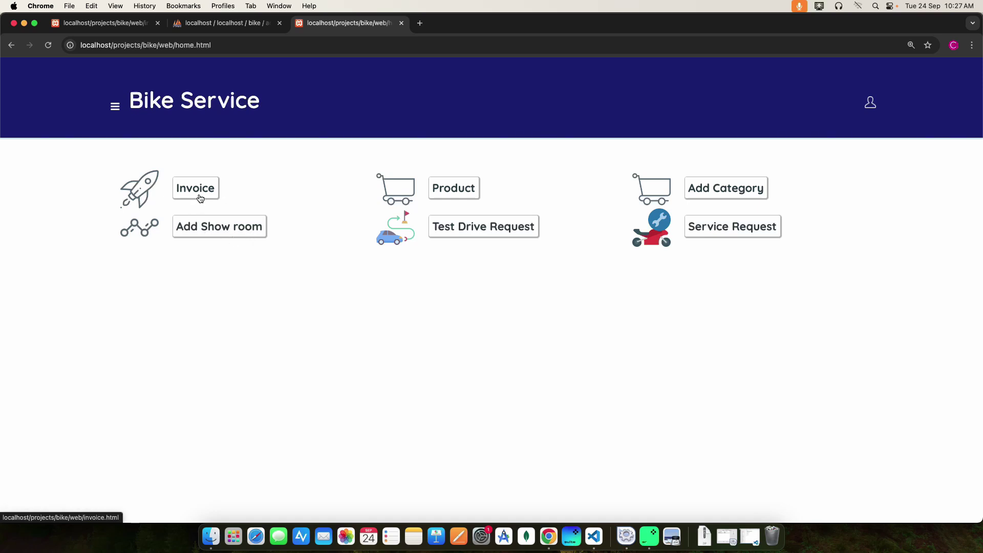
- Accept the 24/09/2024 & 9:10 test drive request from Show ID 3, then return Home
click(463, 233)
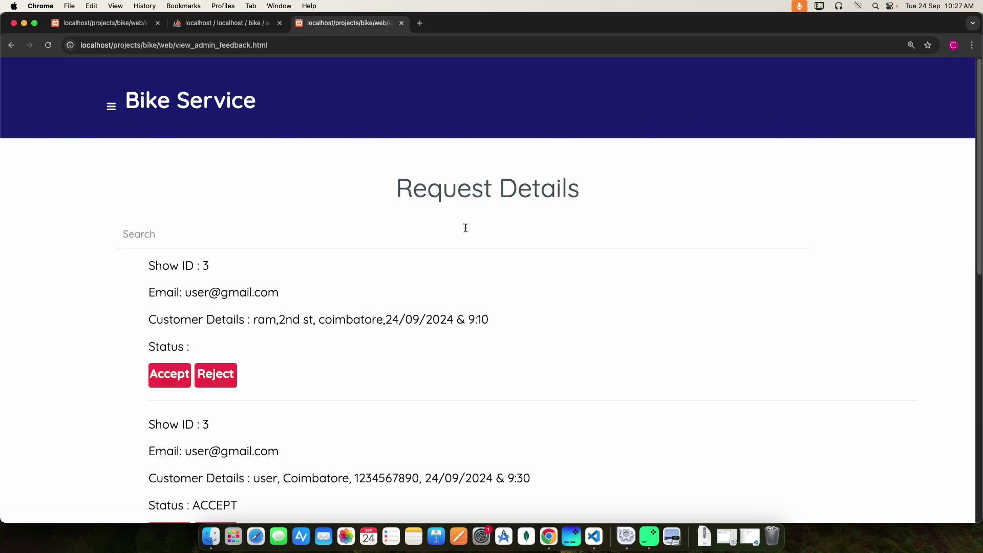
click(11, 46)
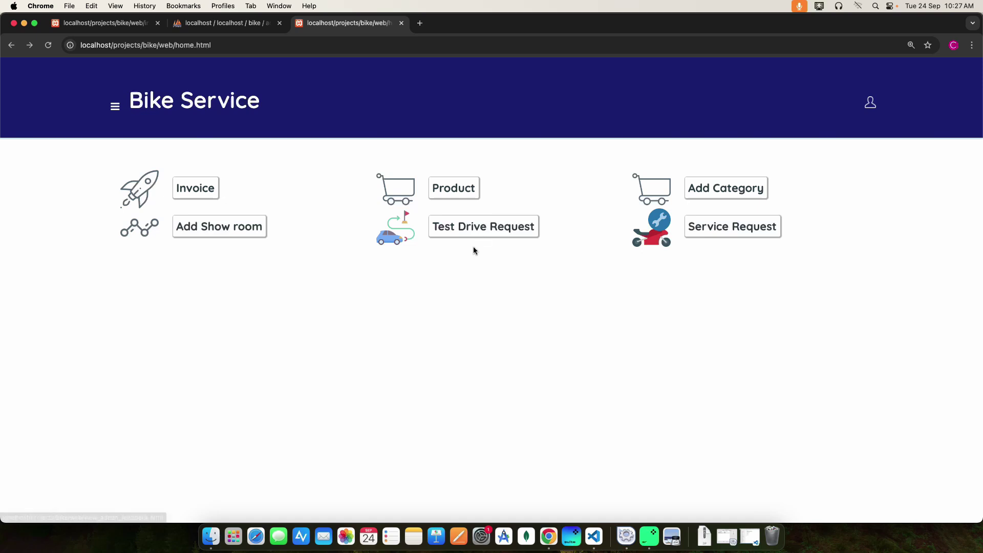
click(480, 231)
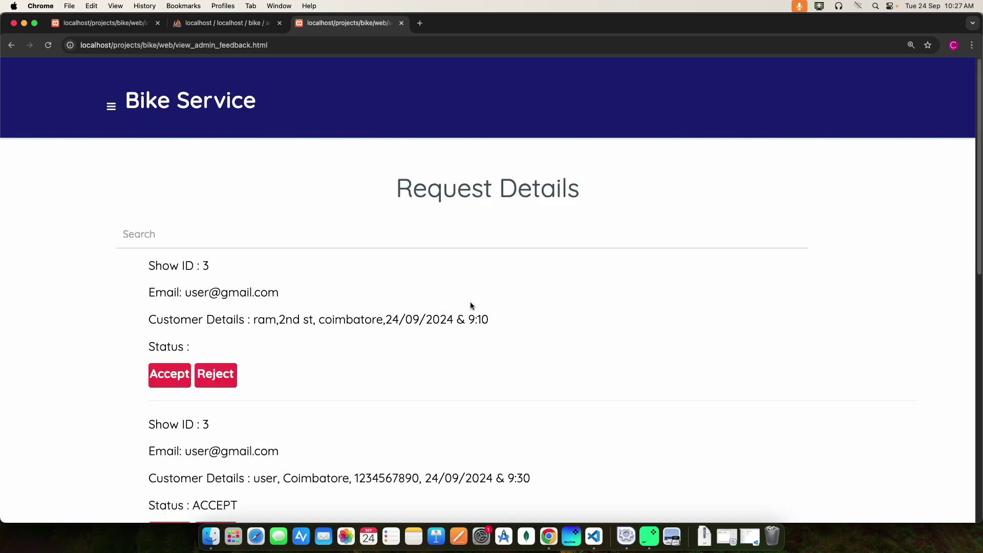
scroll(470, 302, down, 3)
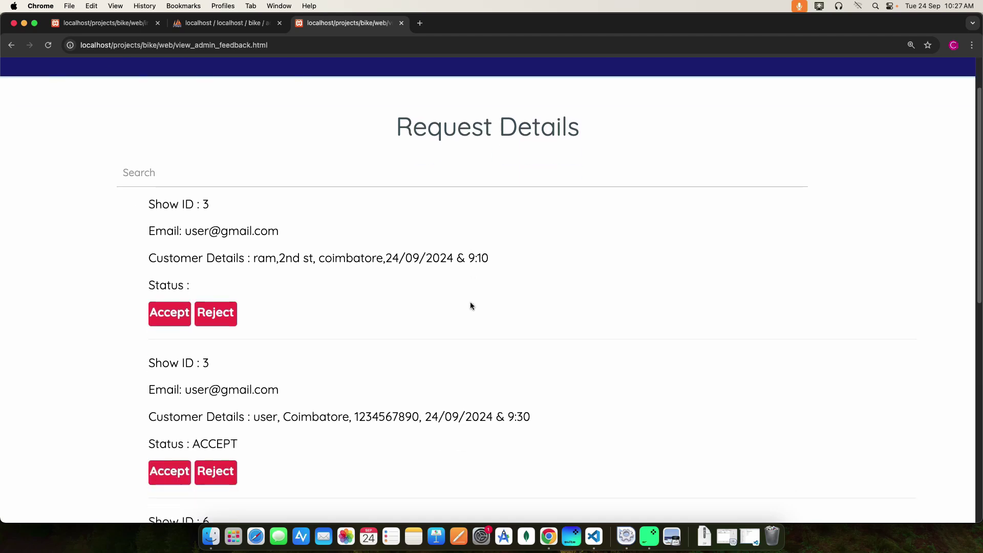
click(183, 306)
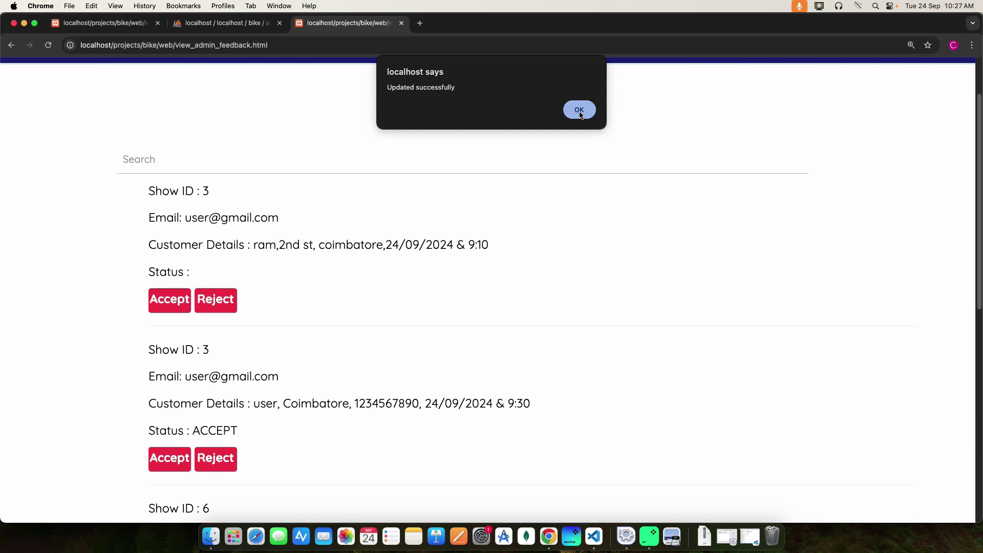
click(579, 110)
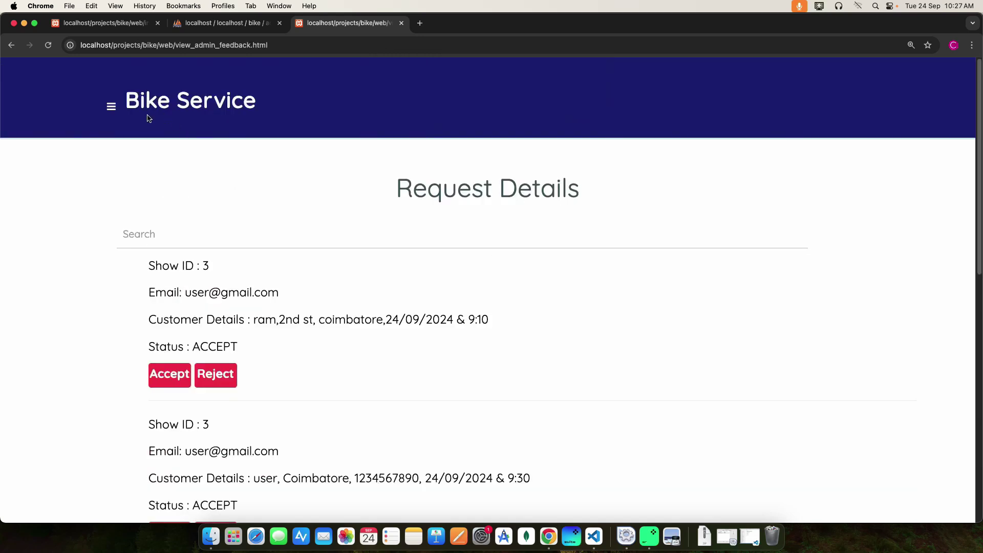
click(110, 107)
click(44, 156)
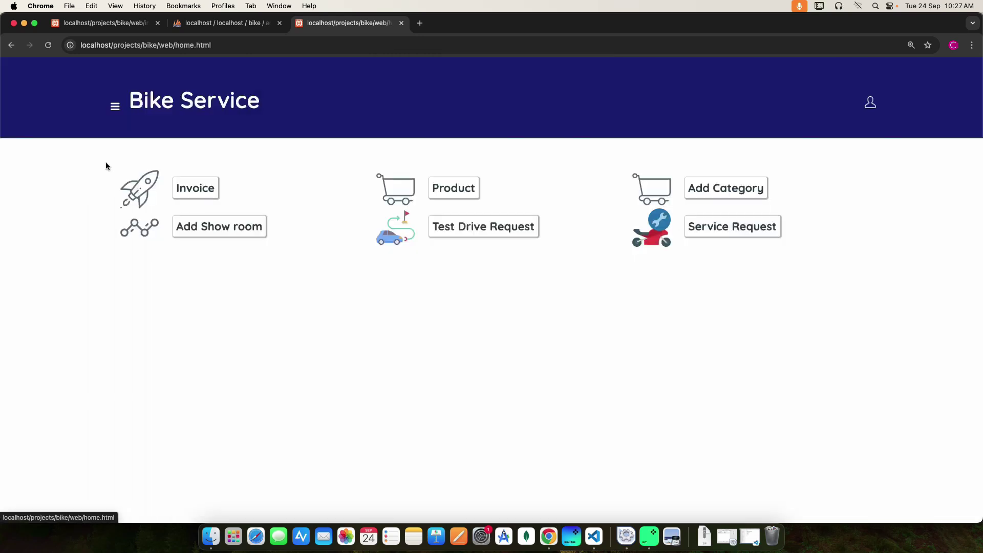
- Accept service request 38 (24/09/2024 & 9:00), then return to the dashboard
click(724, 227)
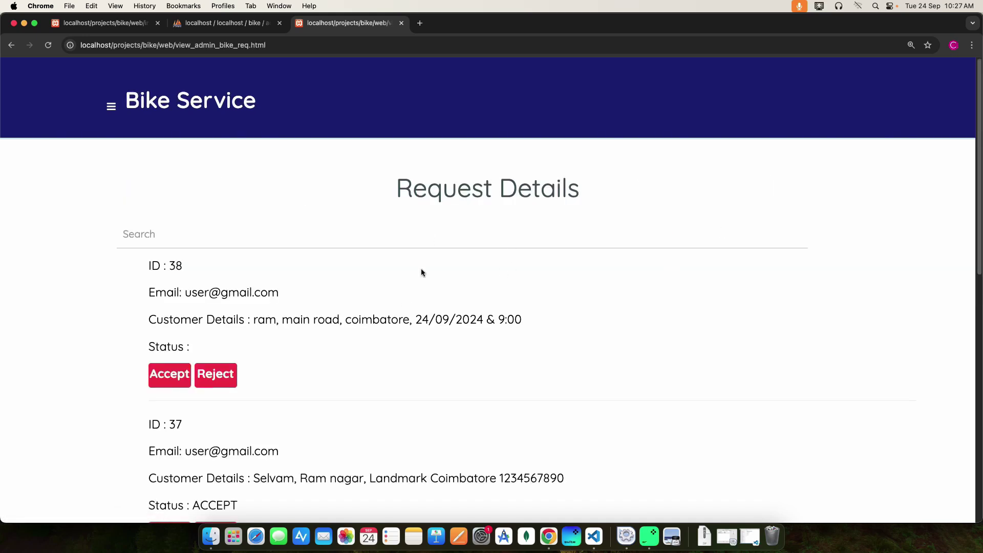
scroll(373, 336, down, 3)
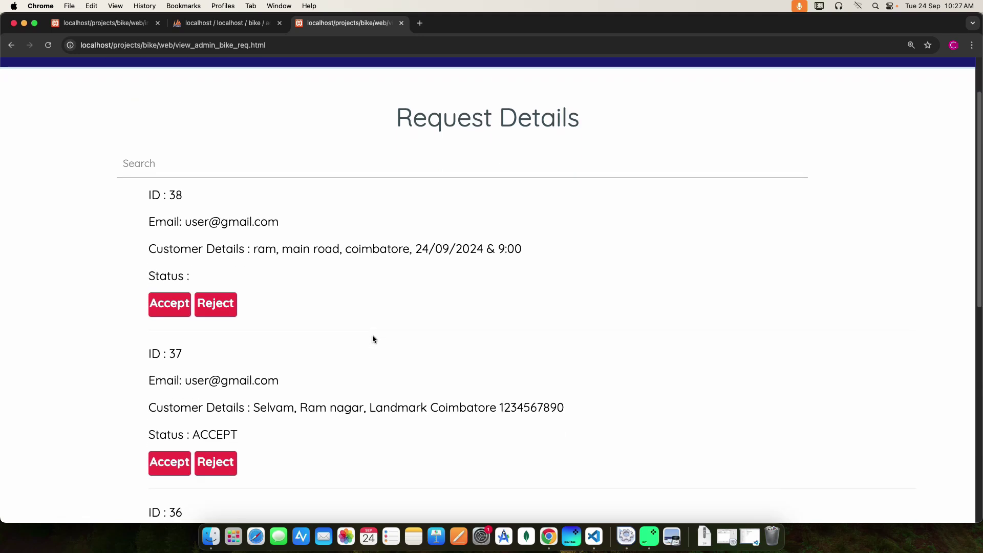
click(168, 306)
click(576, 108)
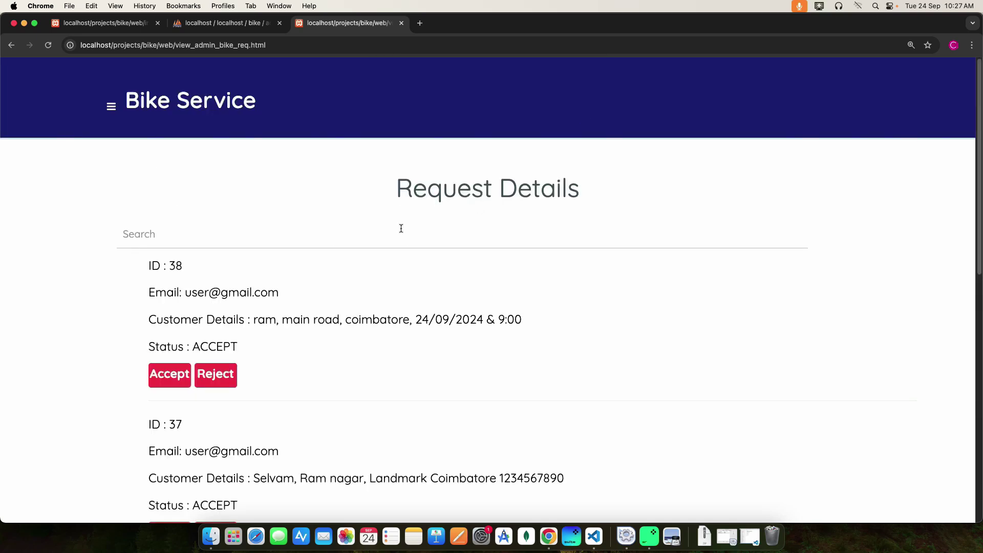
click(111, 106)
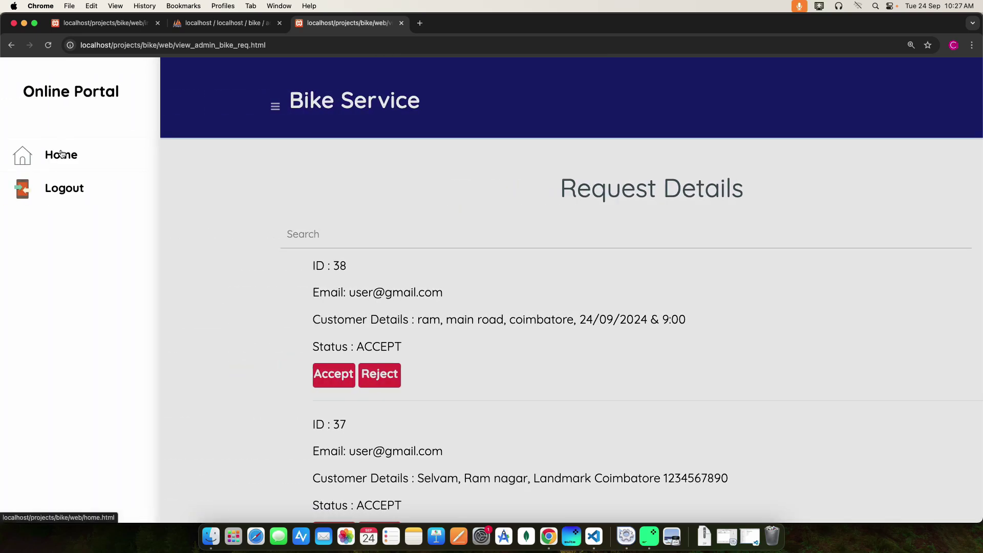
click(61, 153)
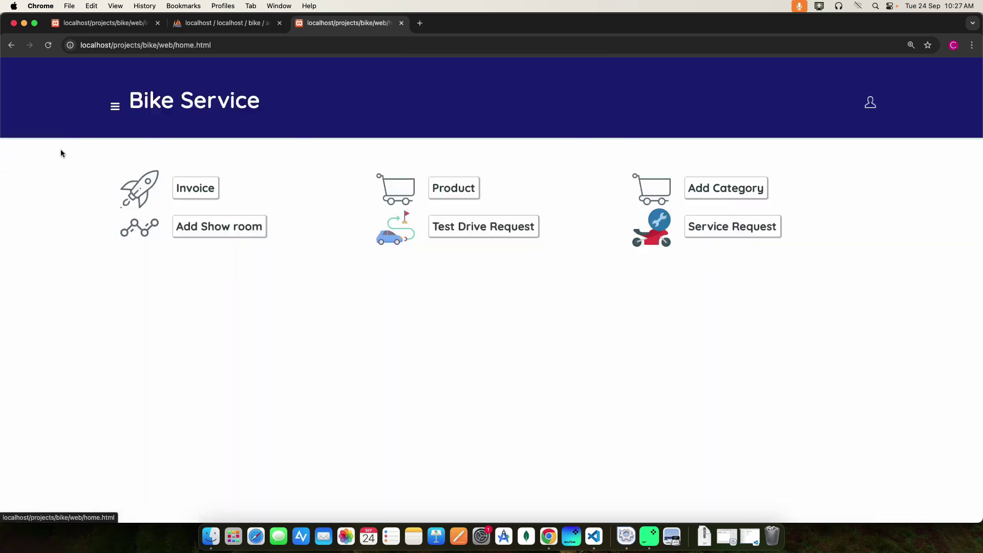
click(726, 190)
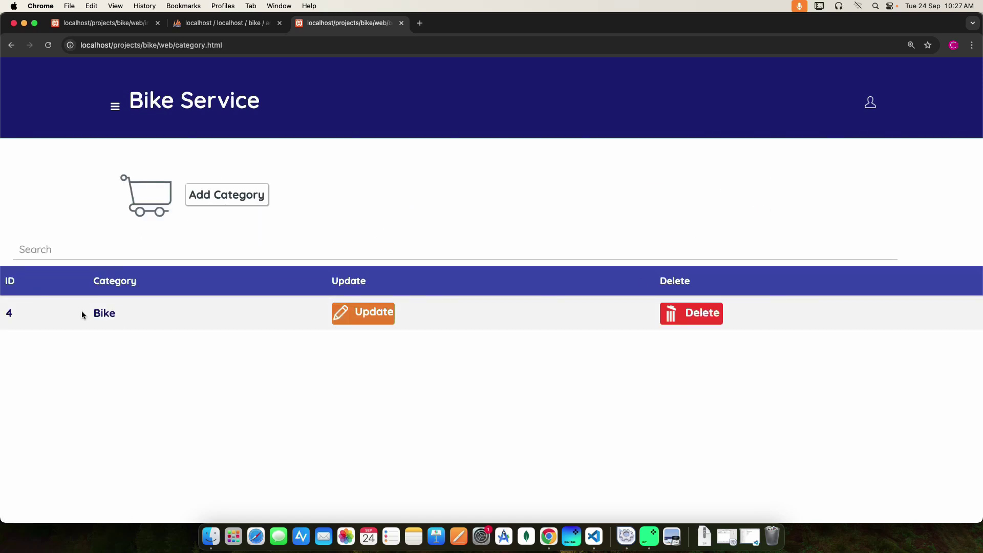
click(371, 317)
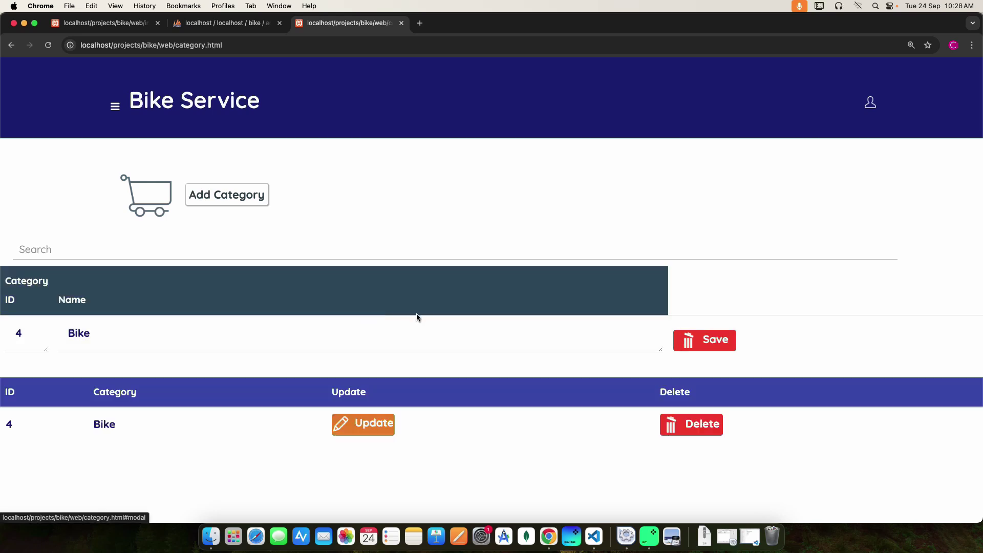
click(710, 340)
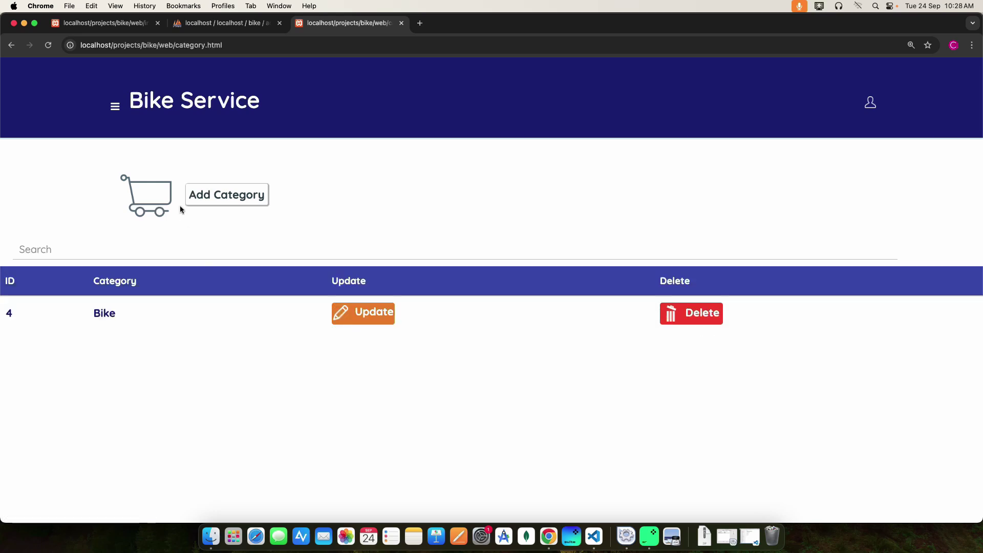
click(222, 200)
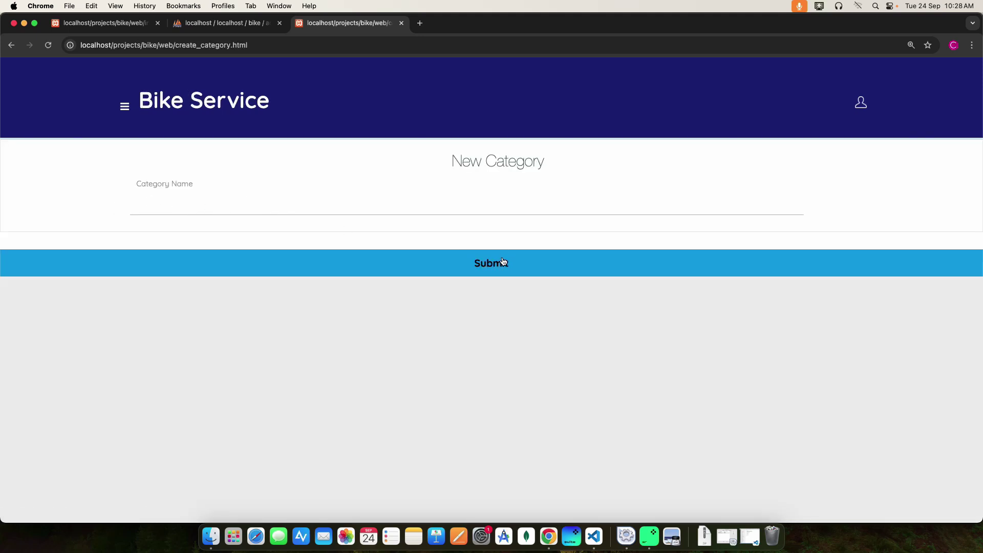
click(126, 111)
click(70, 199)
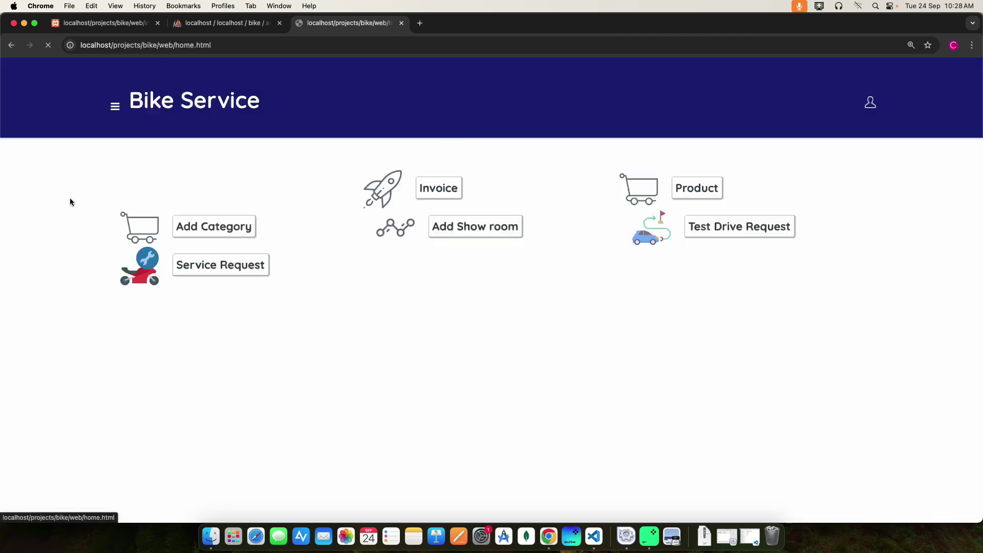
- Change the Exhaust Pipe product's GST from 5 to 4 and save it
click(452, 197)
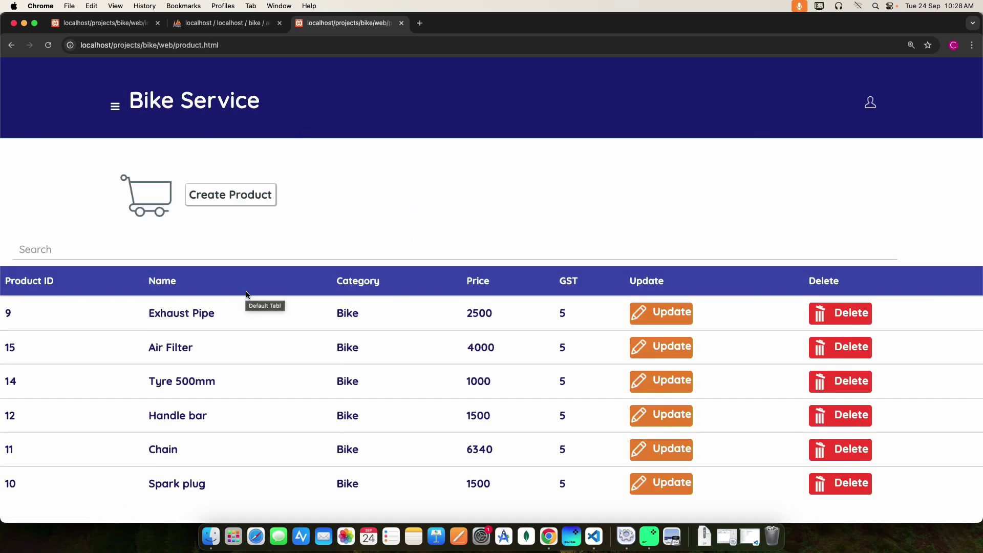
click(662, 317)
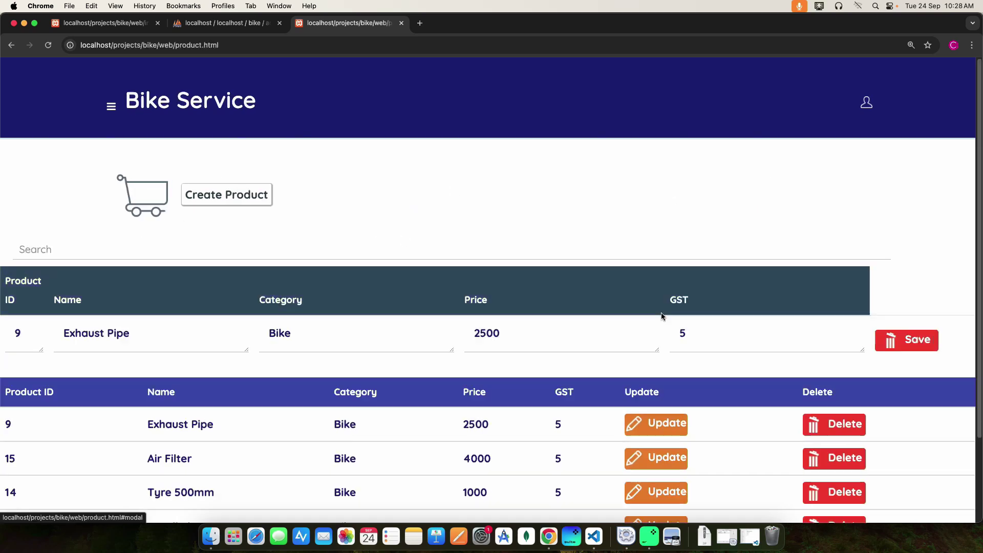
click(698, 335)
key(BackSpace)
text(5)
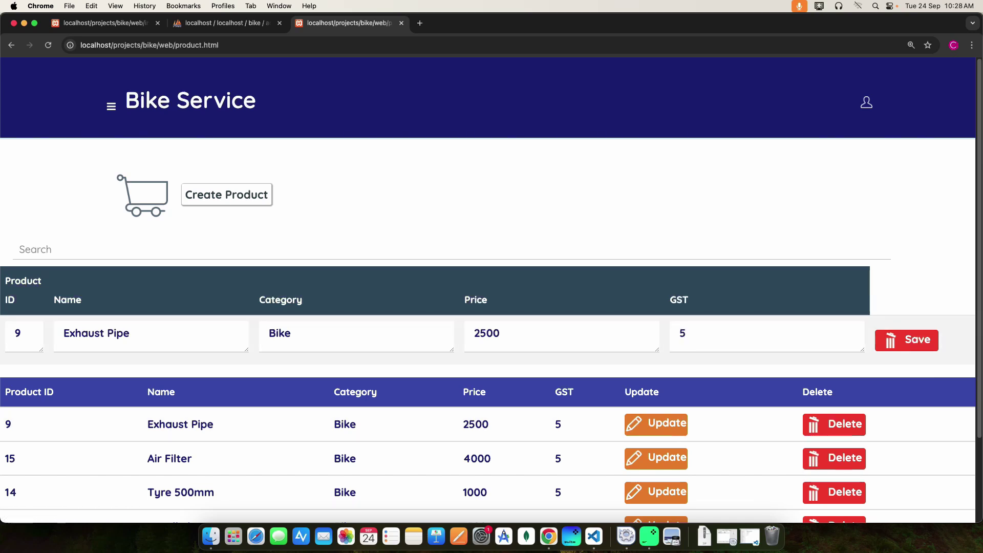
key(BackSpace)
text(4)
click(918, 344)
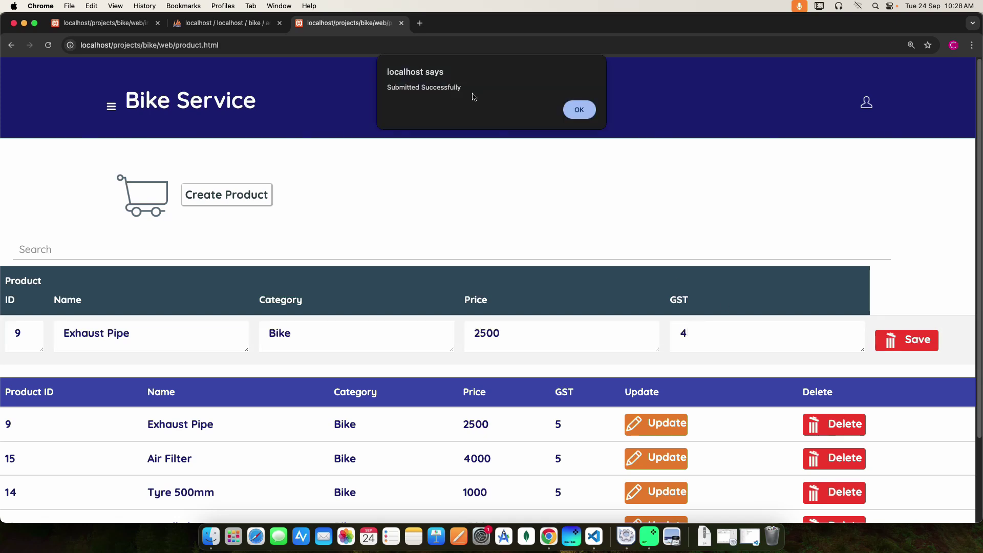
click(579, 109)
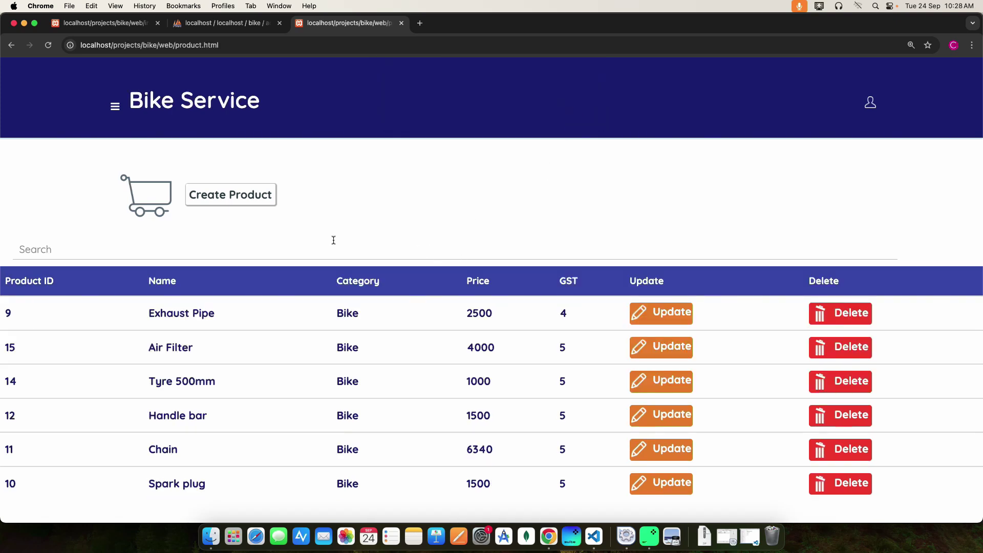
- Search the product list for 'spa', then clear the search
click(37, 248)
text(spa)
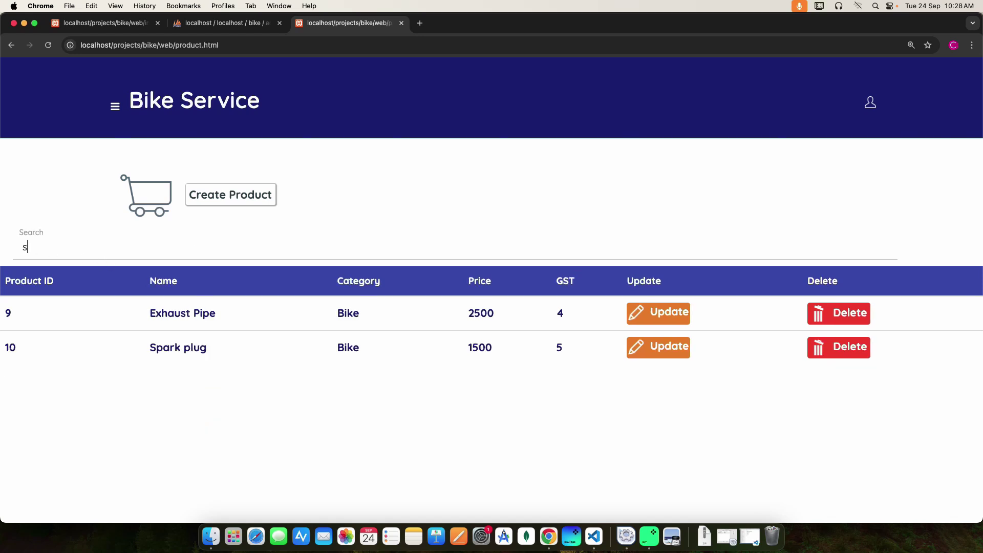
key(BackSpace)
key(BackSpace)
key(BackSpace)
key(BackSpace)
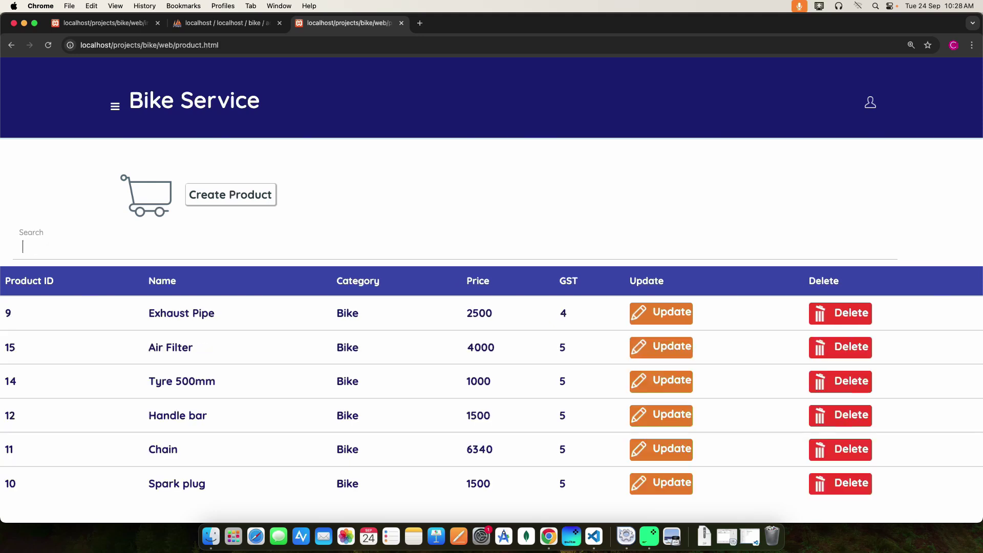
- Start a new product named 'oil' in the Bike category
click(243, 197)
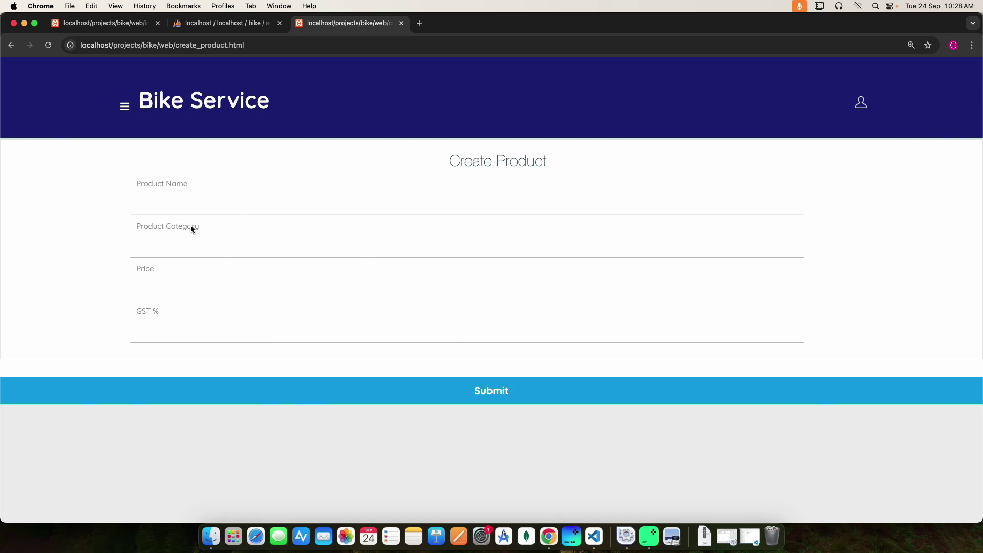
click(149, 200)
text(oil)
click(149, 244)
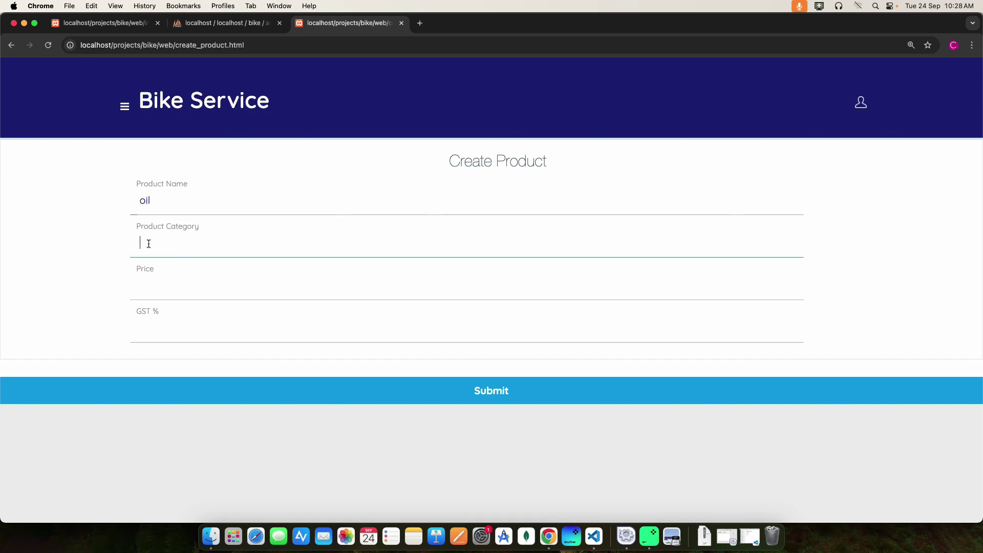
text(Bike)
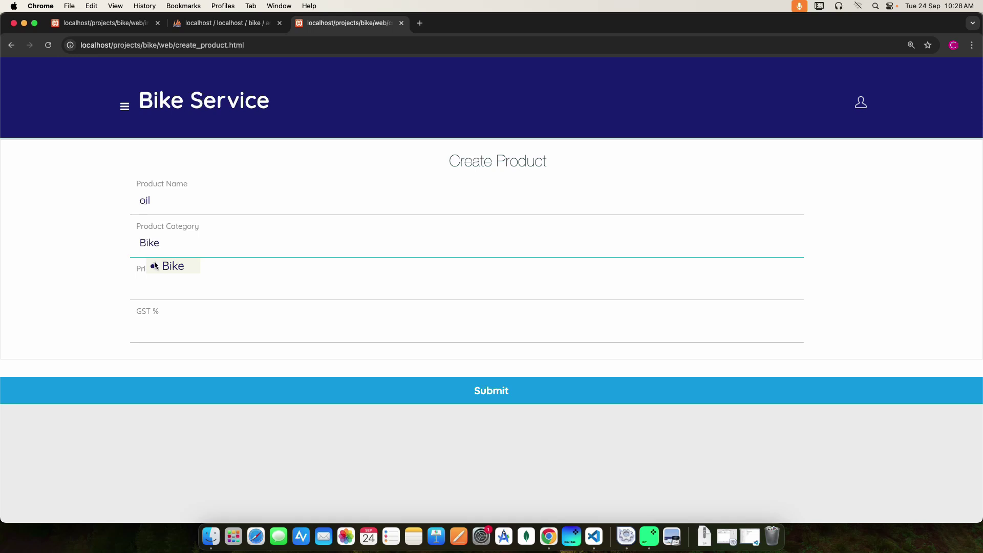
click(156, 265)
- Give the oil product price 2500 and GST 5, and submit it
click(160, 282)
text(2)
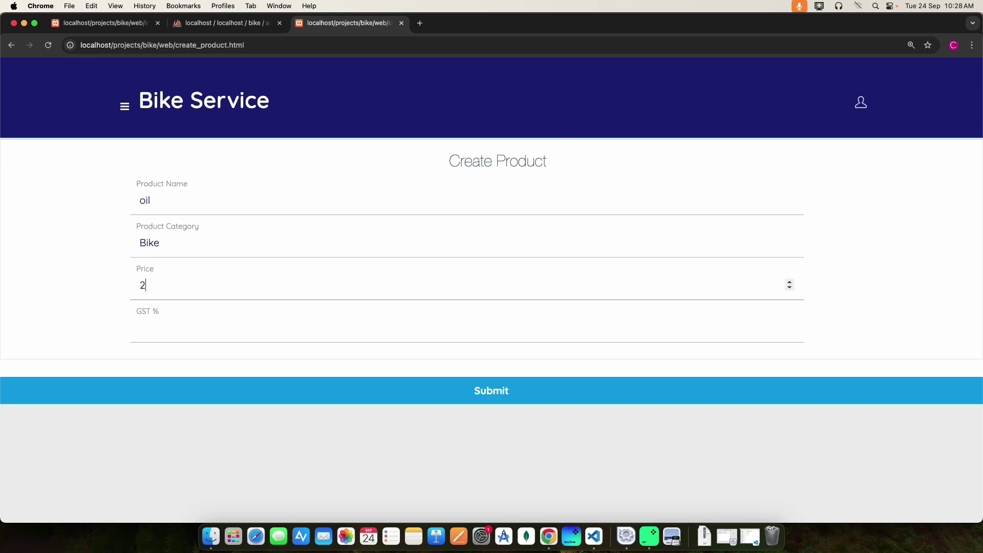
text(500)
click(171, 328)
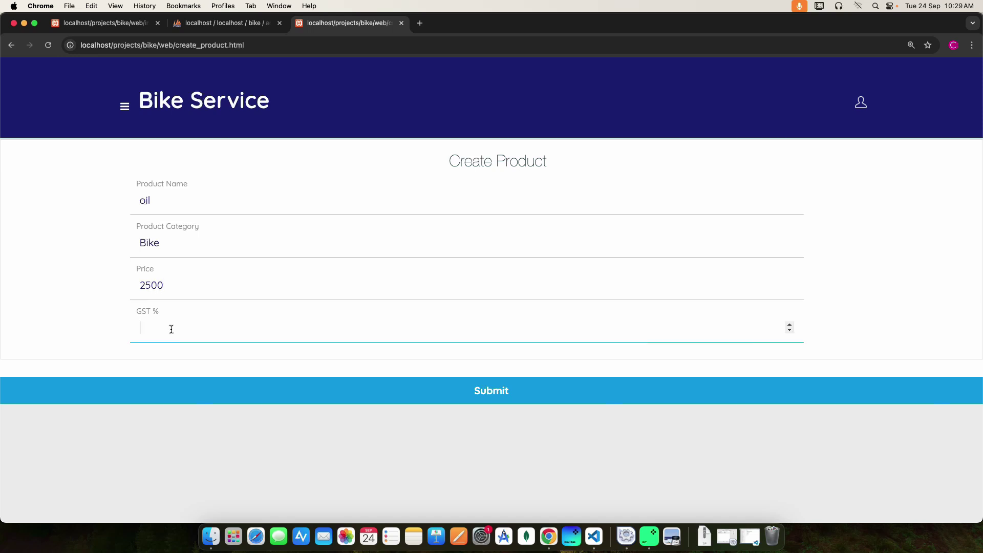
text(5)
click(501, 388)
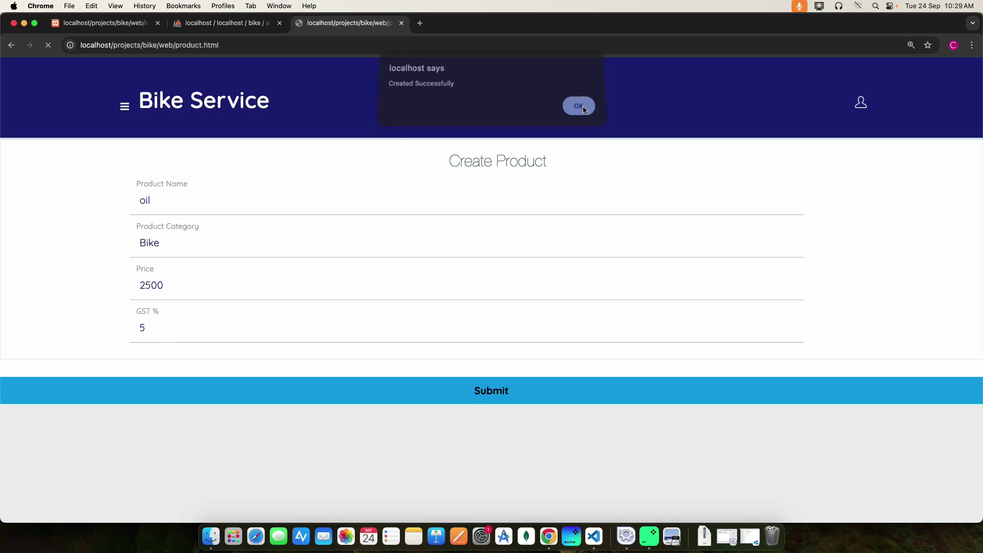
click(584, 109)
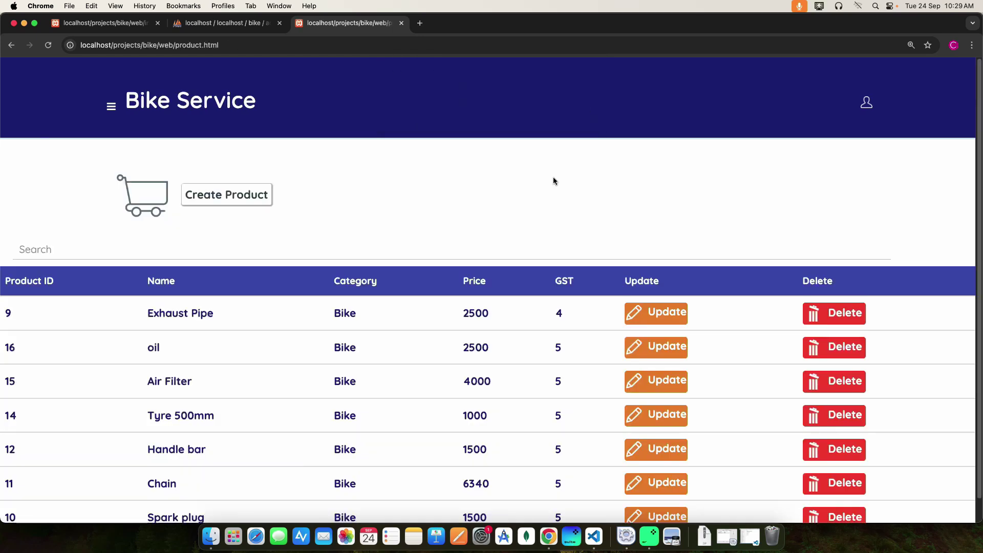
- Return to the home dashboard and open the show room management page
click(111, 109)
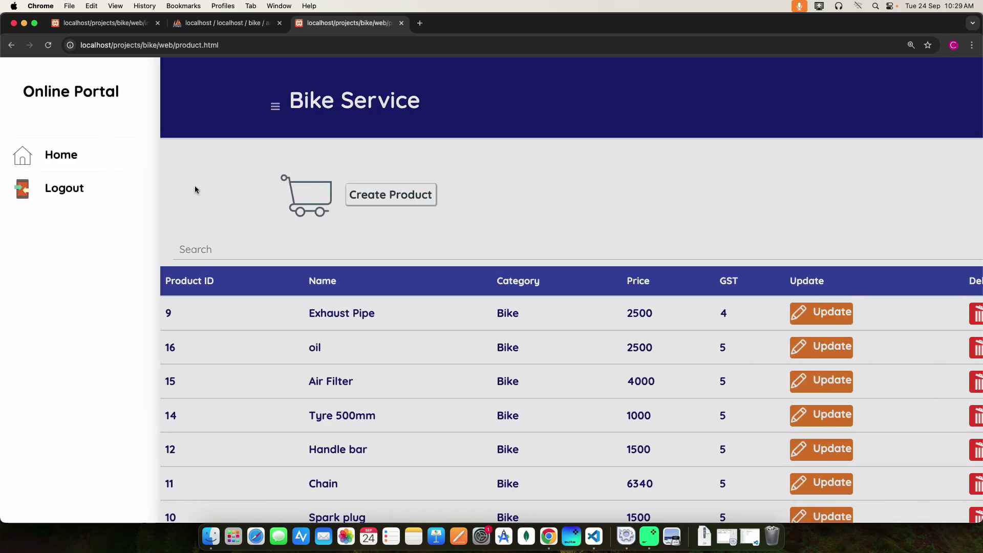
click(67, 156)
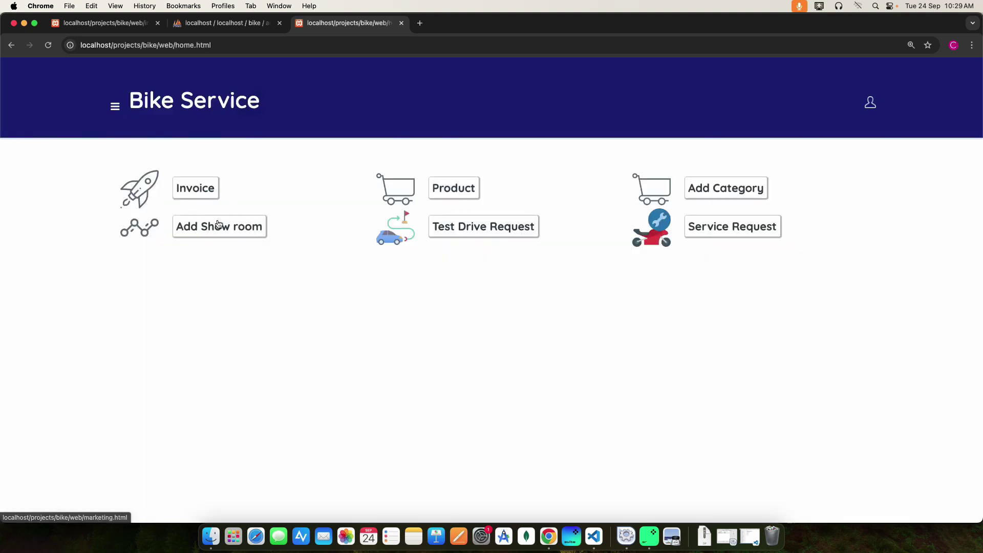
click(230, 232)
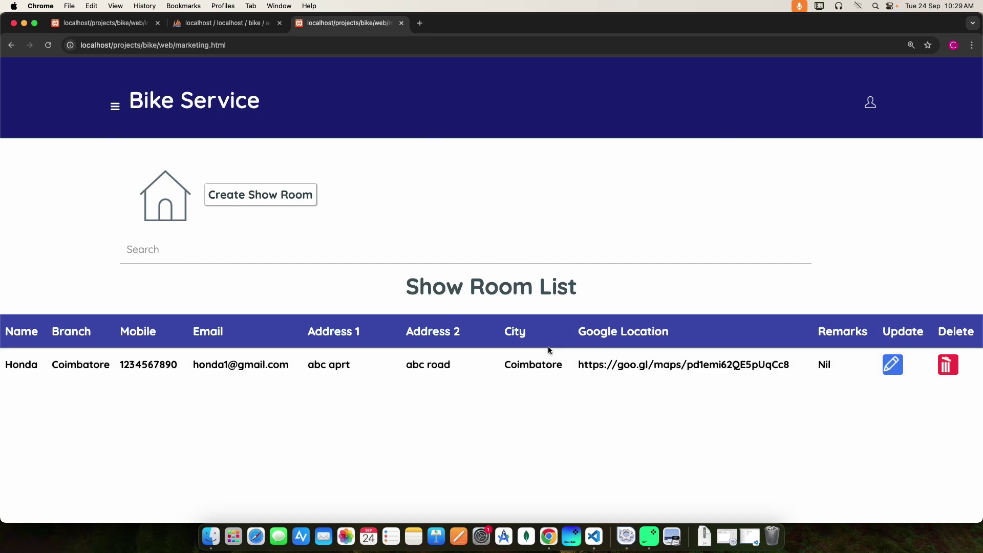
- Re-save the Honda show room record unchanged
click(891, 365)
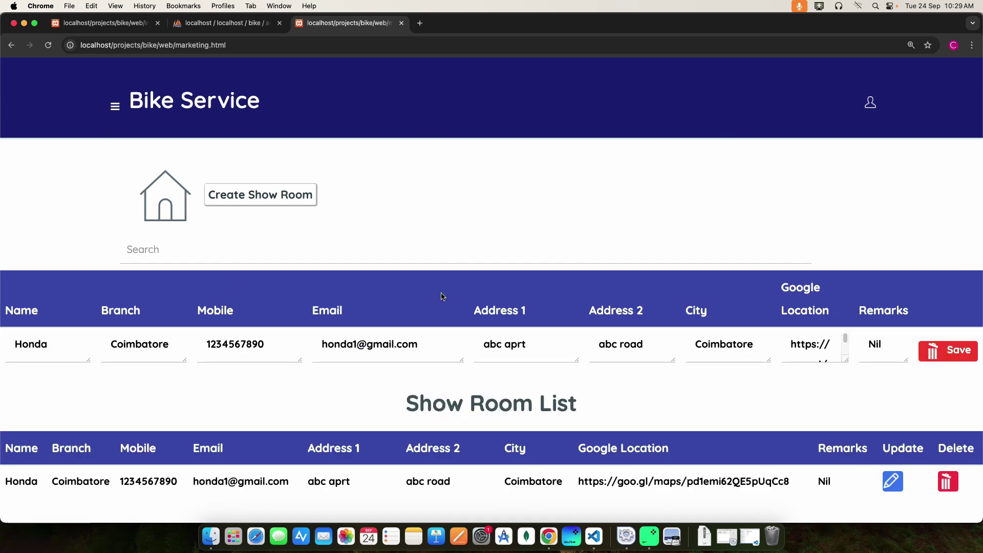
click(963, 351)
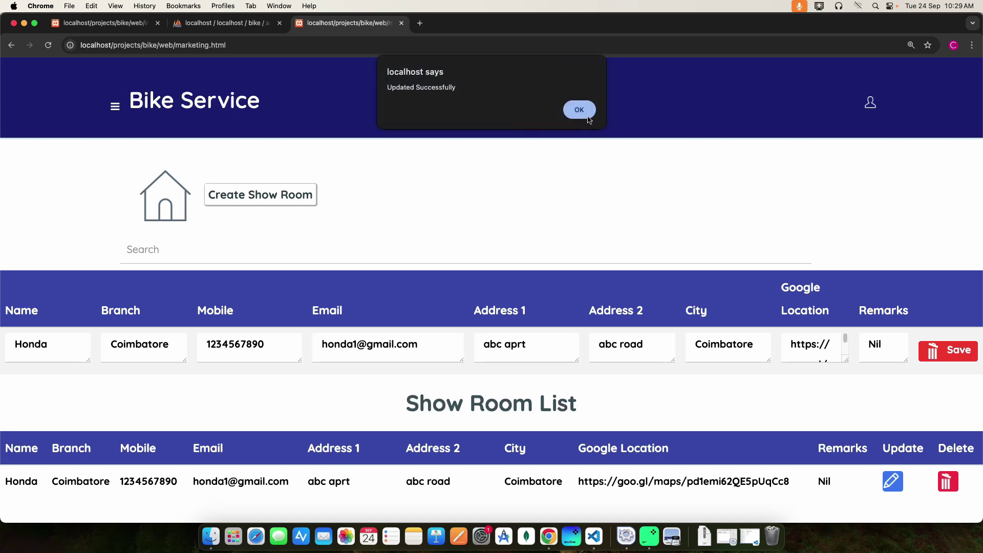
click(588, 117)
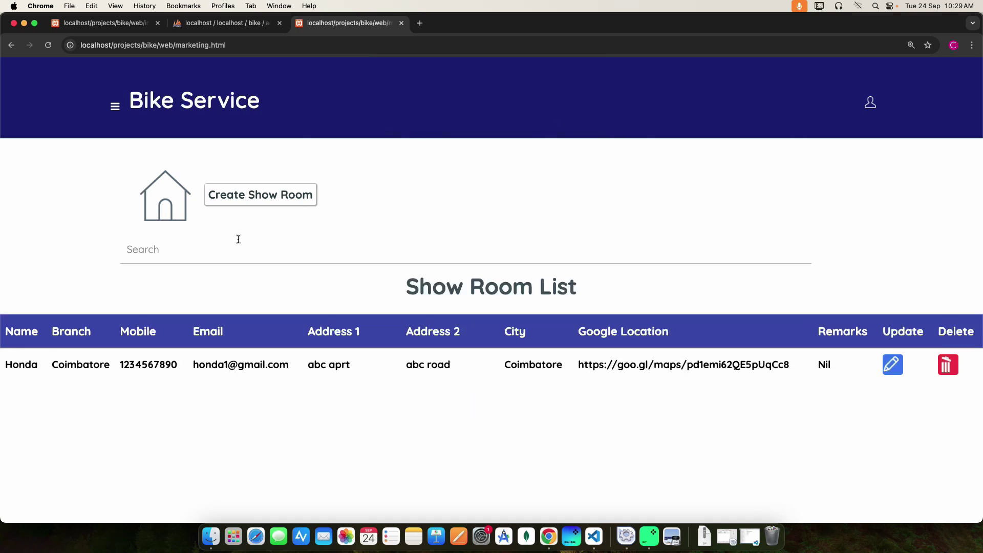
- Open the blank Create Show Room form and look over its fields
click(263, 197)
scroll(171, 228, down, 5)
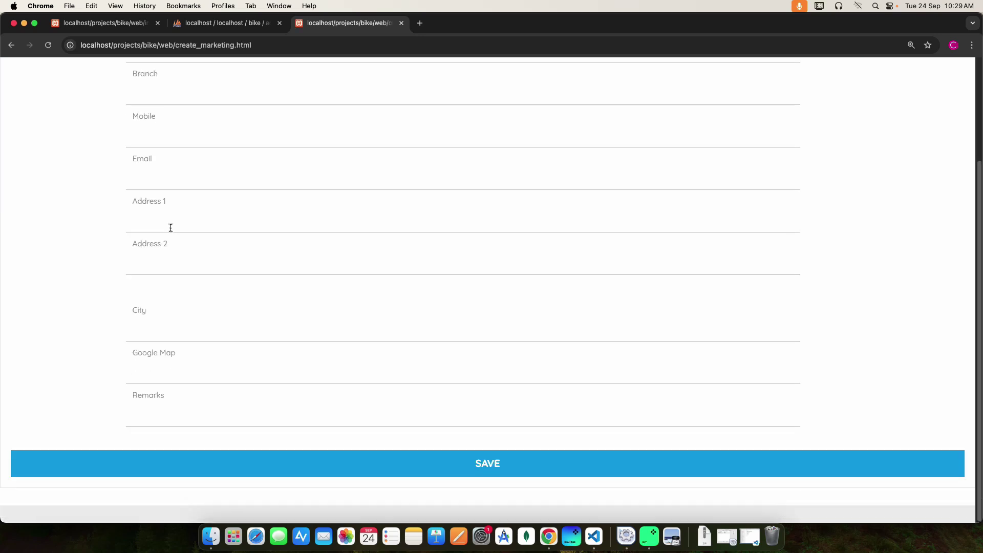
scroll(171, 227, up, 5)
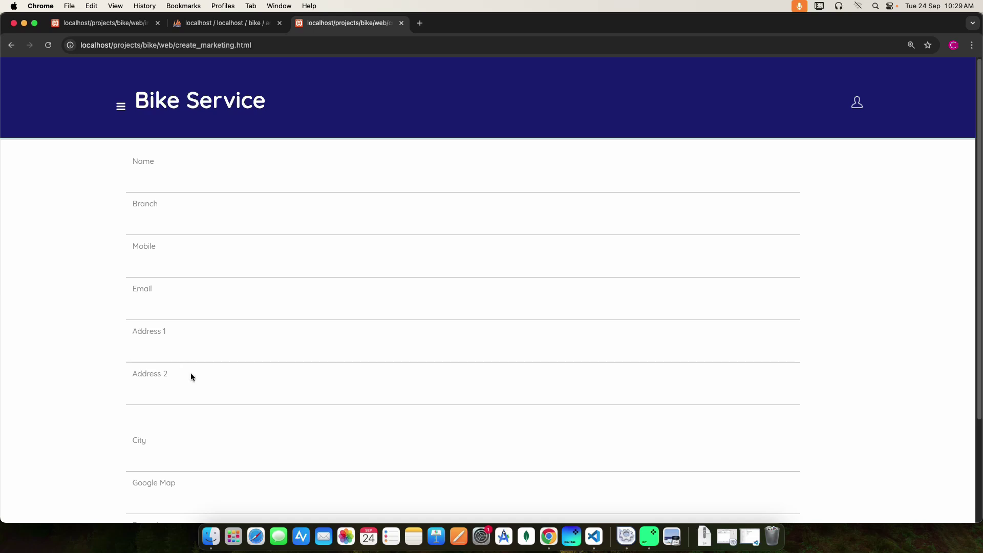
scroll(190, 377, down, 5)
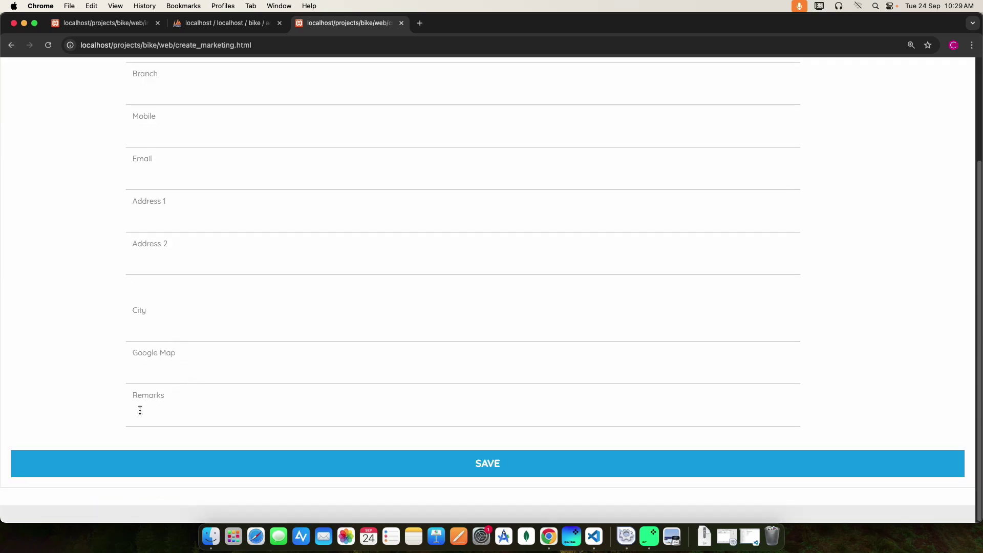
scroll(235, 315, up, 5)
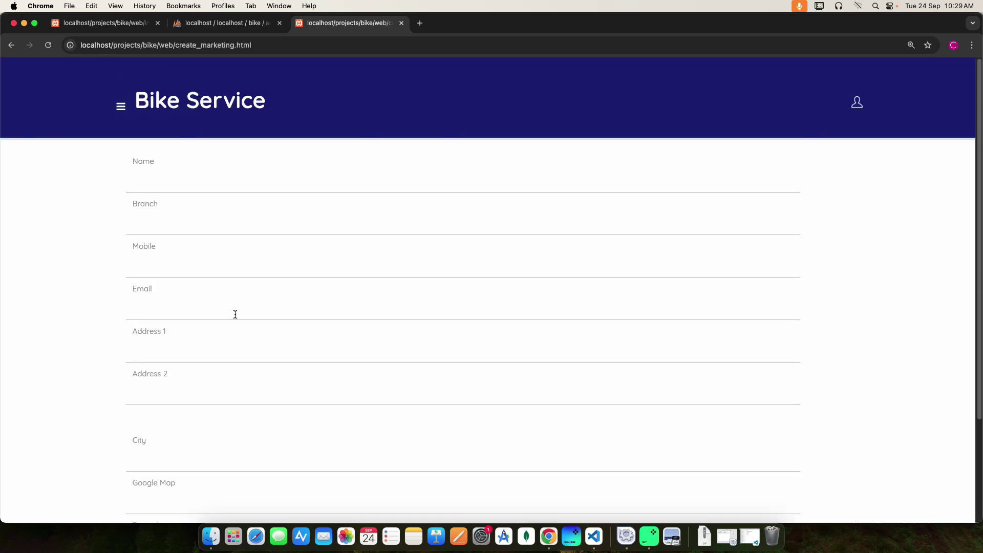
scroll(235, 314, down, 5)
scroll(235, 314, up, 5)
scroll(325, 351, down, 5)
scroll(339, 330, up, 5)
click(122, 107)
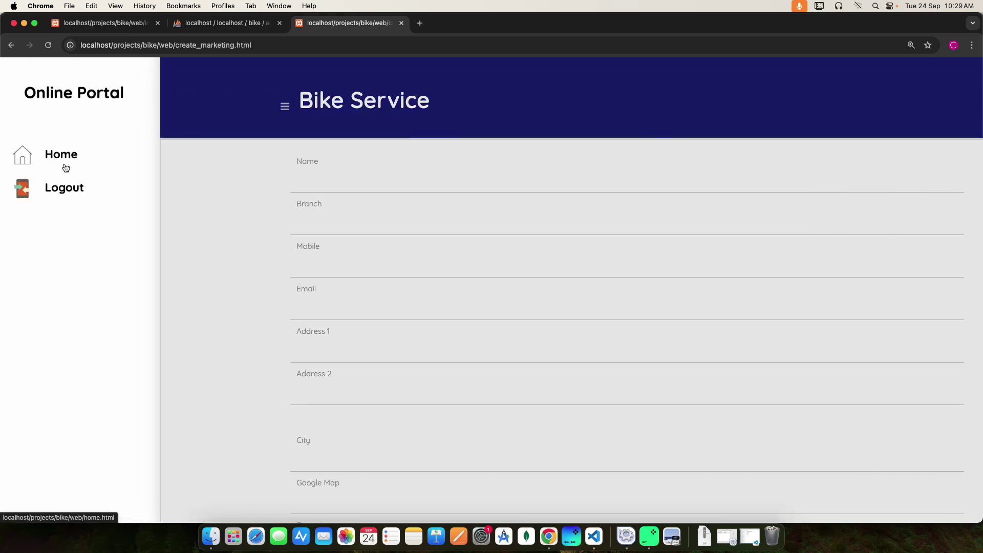
- From the home dashboard, reopen the invoice summary and save invoice 9 with 42000 paid
click(63, 156)
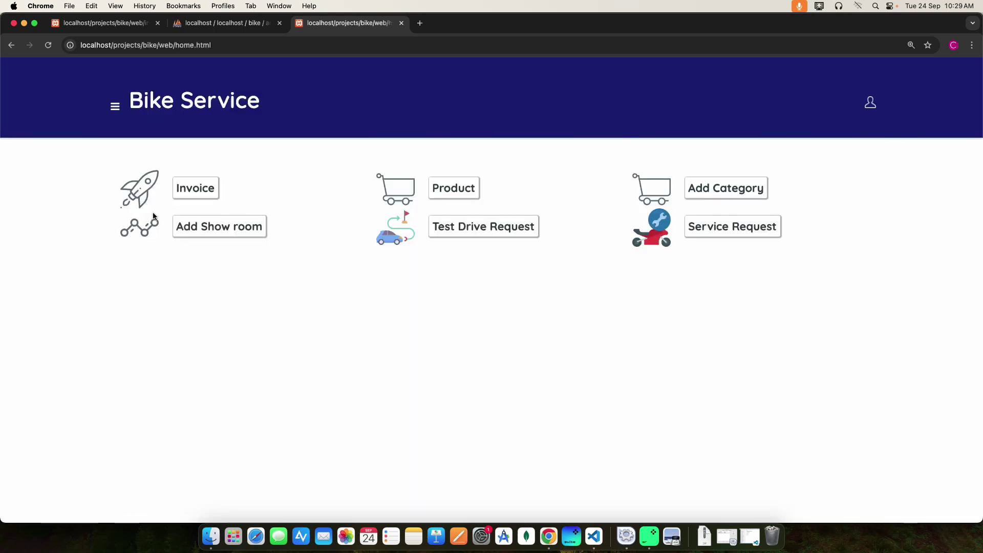
click(203, 192)
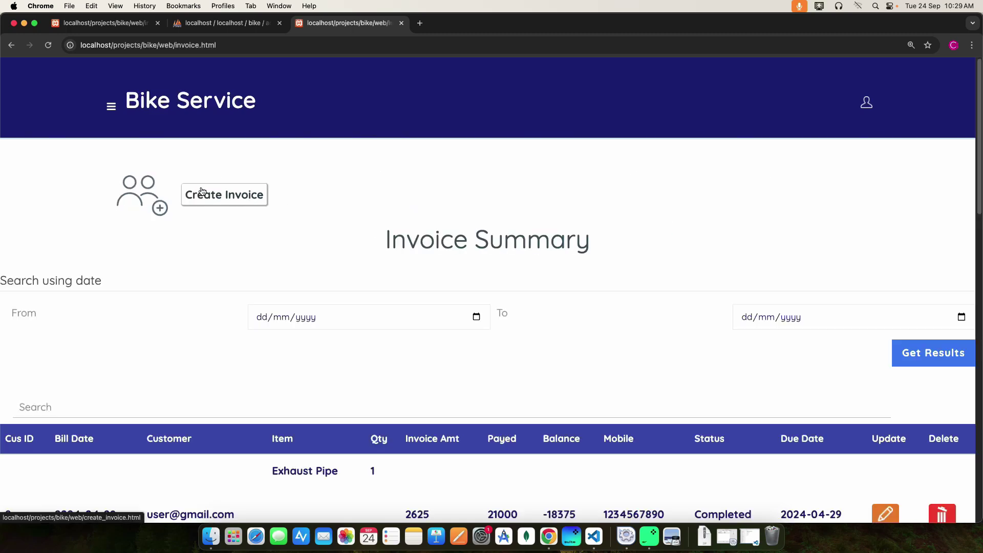
scroll(305, 338, down, 15)
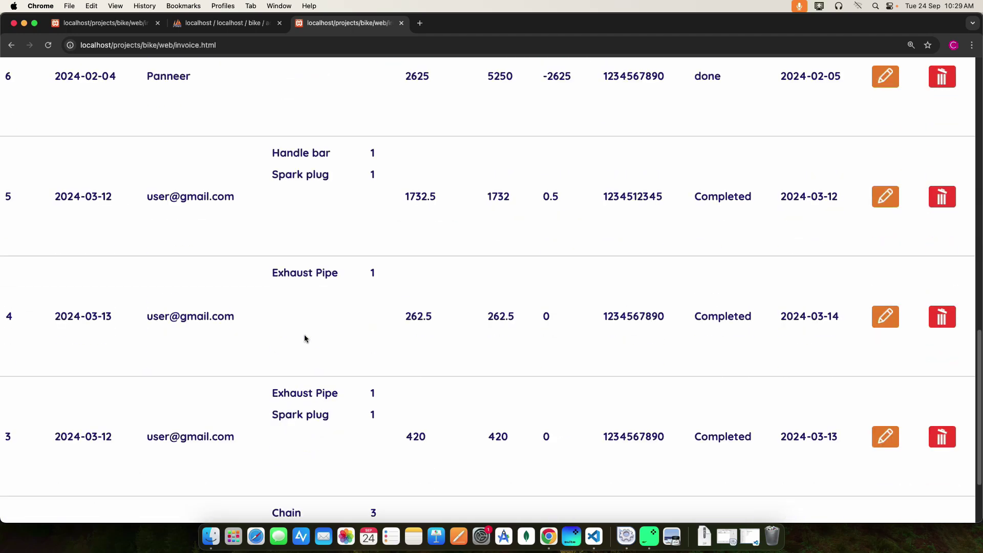
scroll(305, 338, up, 10)
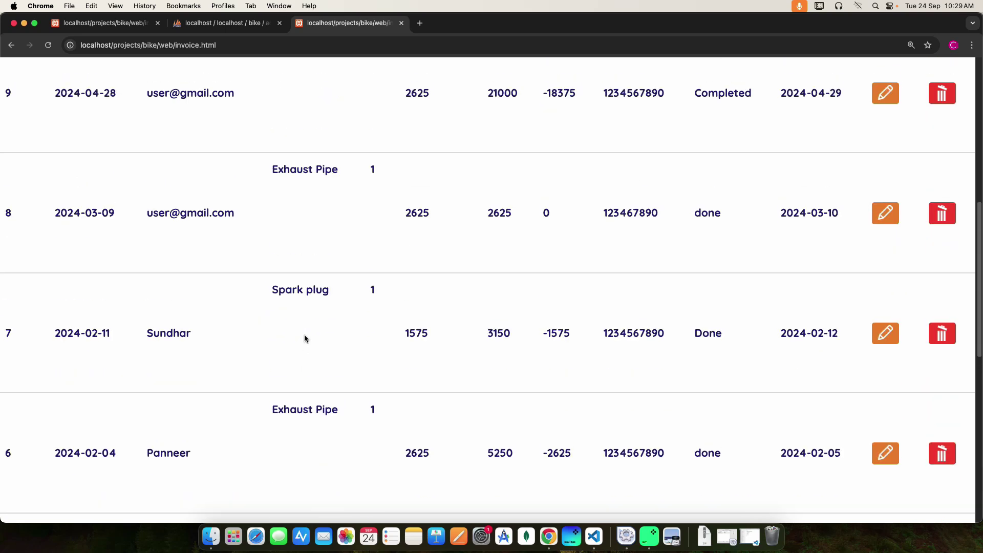
scroll(335, 348, up, 7)
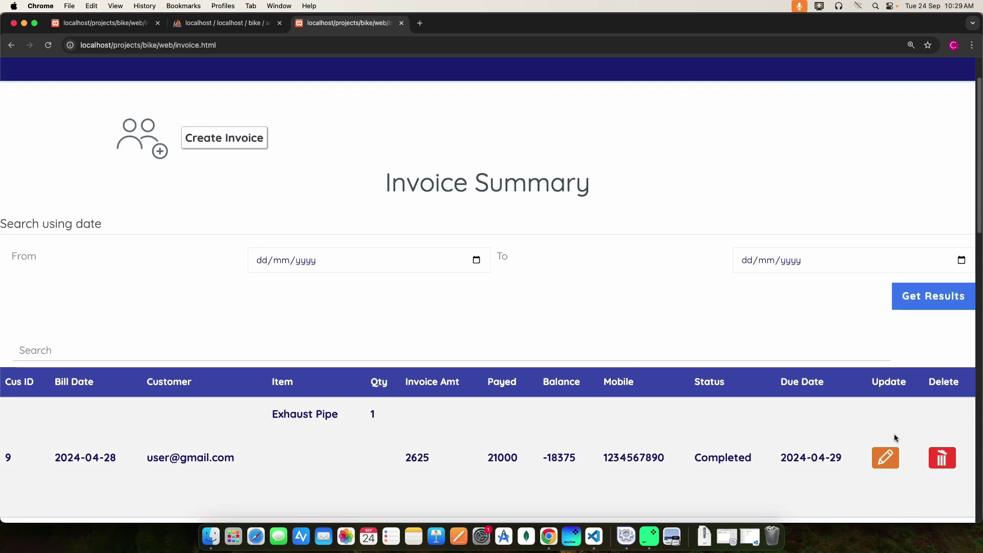
click(889, 456)
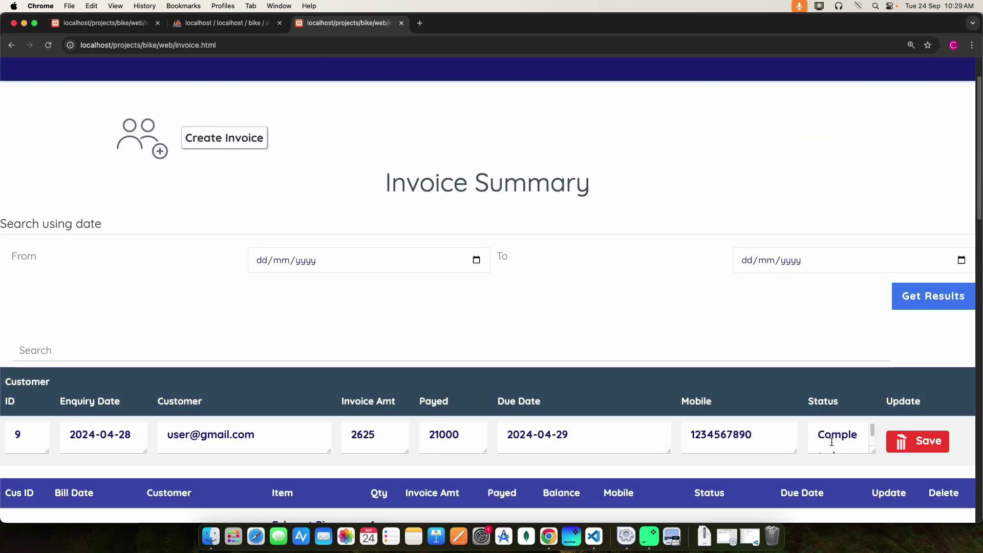
click(920, 450)
- Filter the invoices by a 'ch' chain text search, then clear it to list all invoices
scroll(403, 348, down, 2)
click(32, 260)
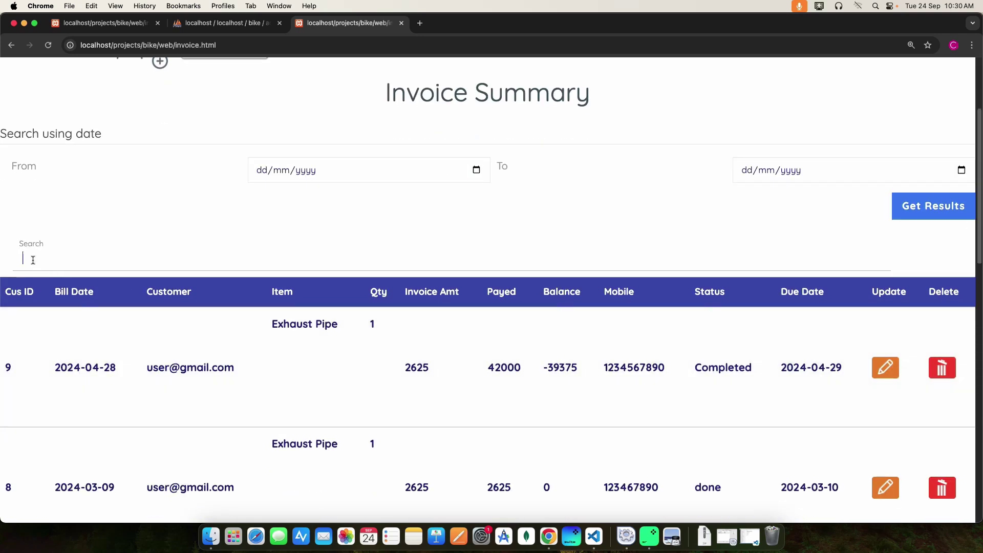
text(chain)
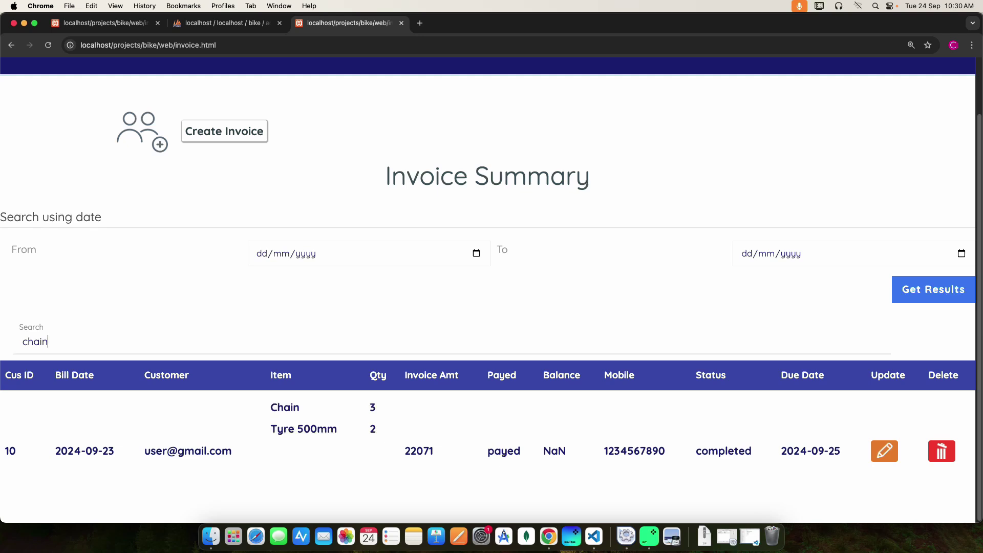
key(BackSpace)
key(BackSpace)
key(BackSpace)
key(BackSpace)
key(BackSpace)
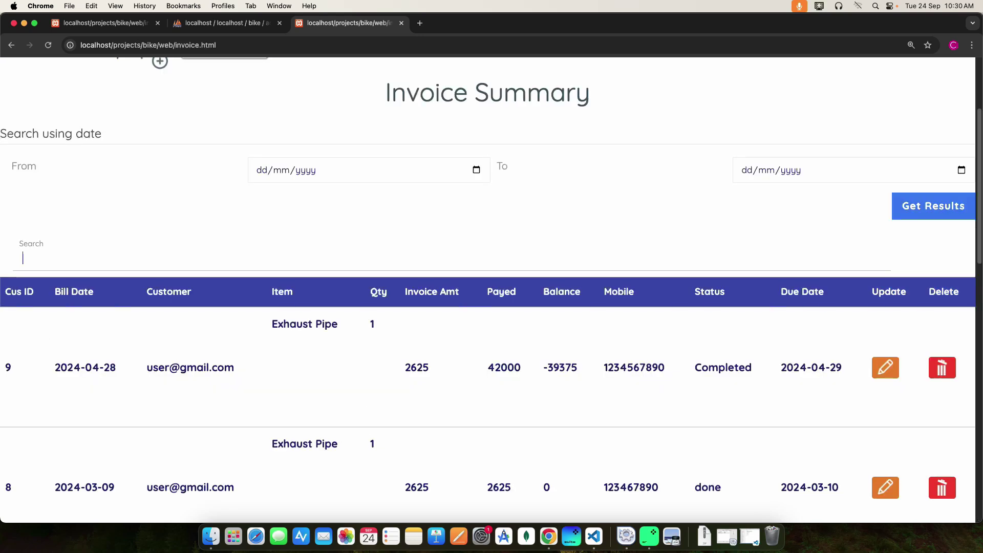
scroll(196, 224, up, 2)
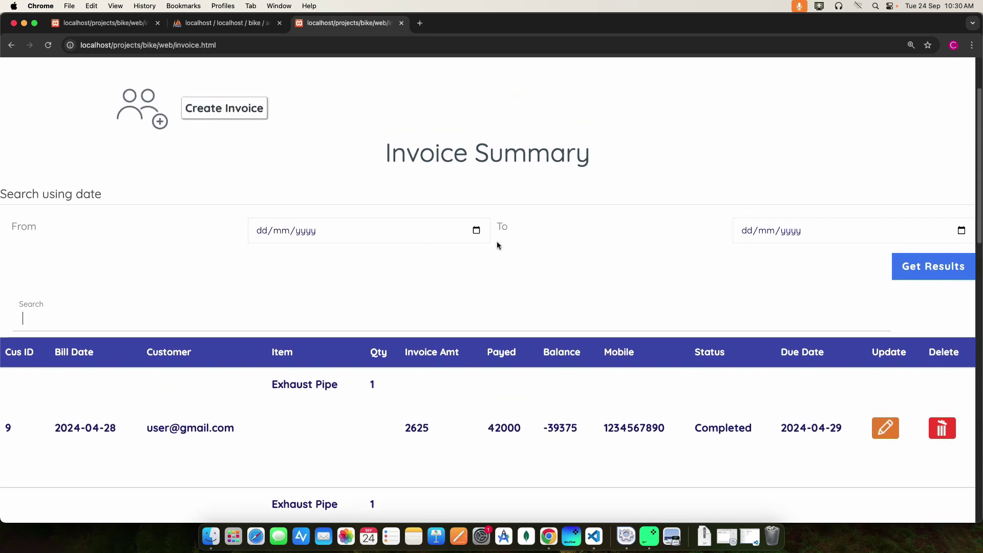
- Show invoices from 12/03/2024 to 13/03/2024, giving Sales 2415 and only invoice 5
click(257, 229)
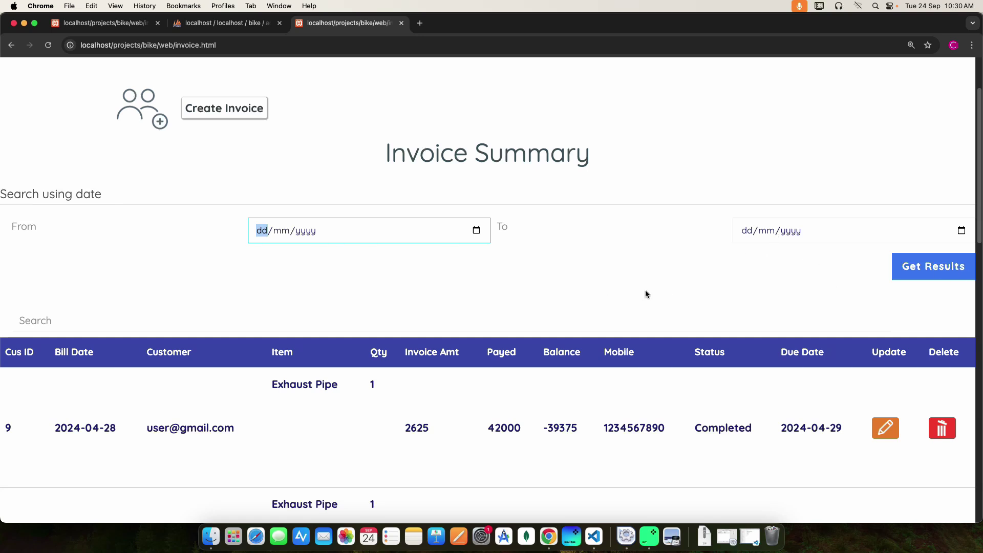
text(12/03/2024)
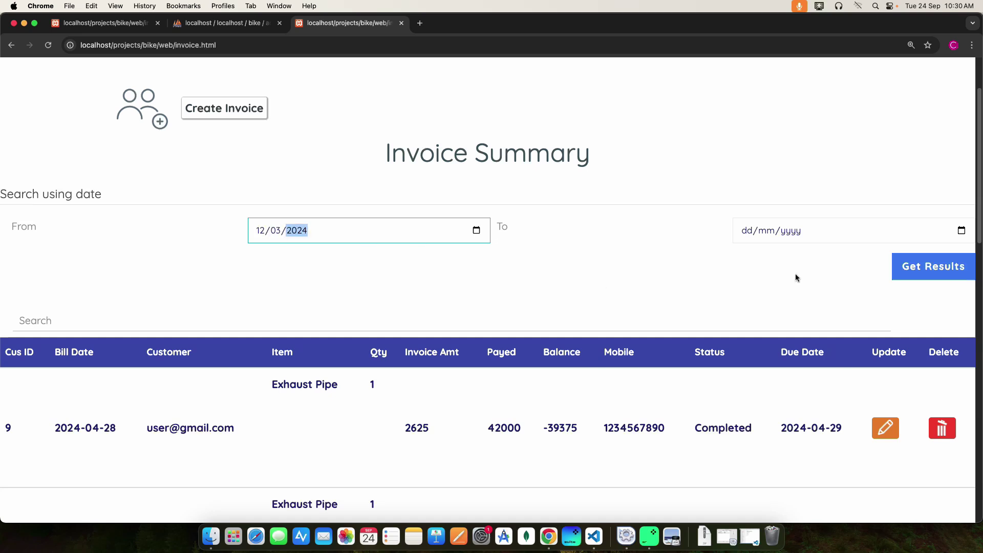
click(744, 231)
text(13/03/2024)
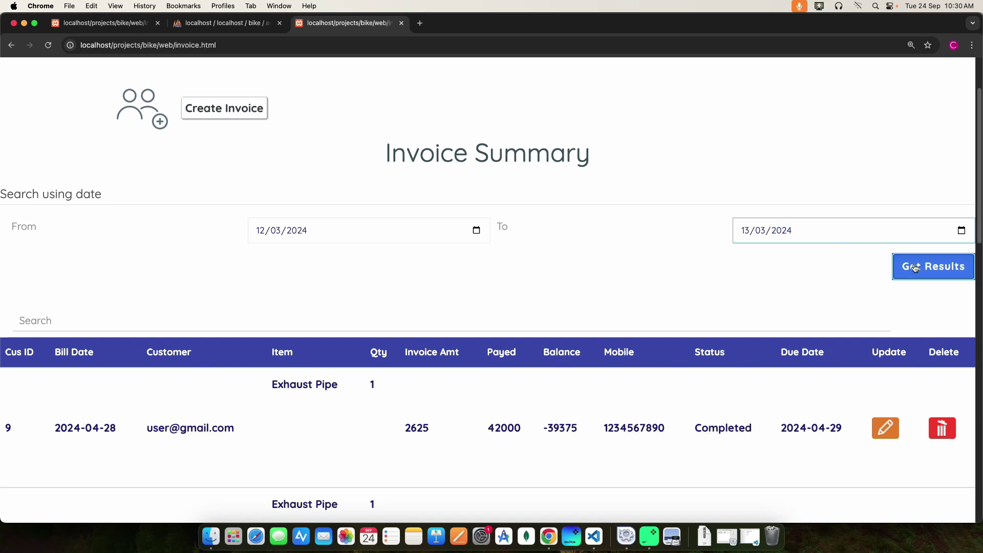
click(915, 268)
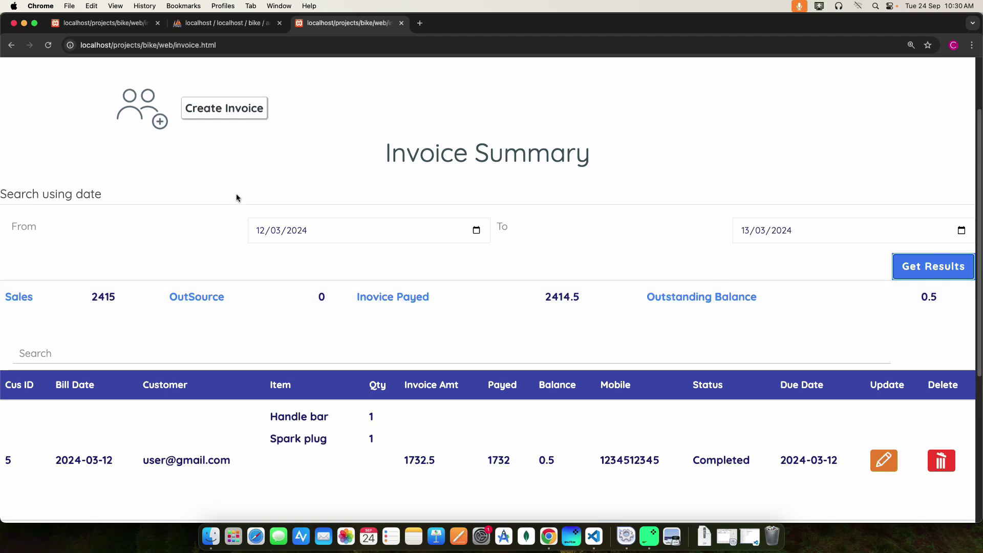
scroll(237, 197, up, 1)
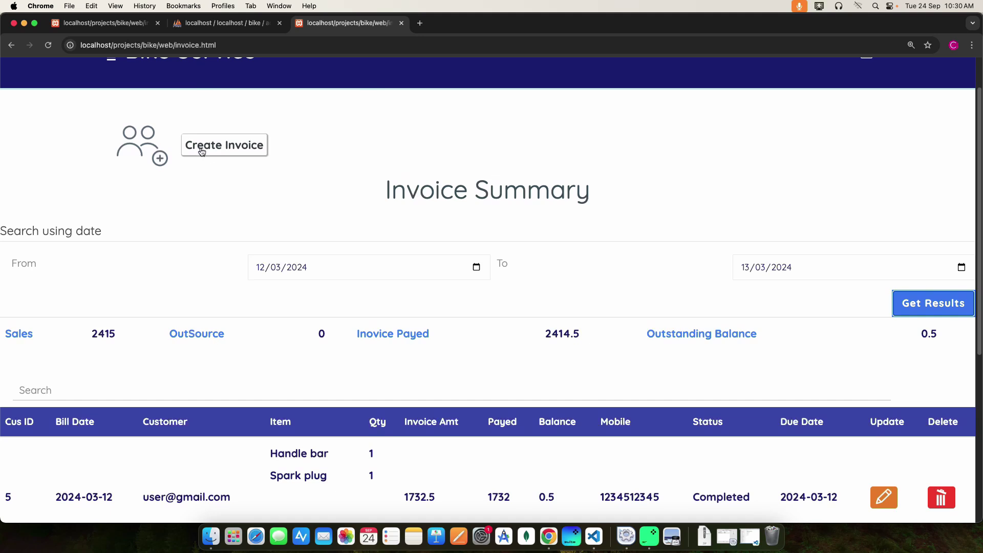
- Start a new invoice with start date 24/09/2024 and due date 25/09/2024
click(238, 145)
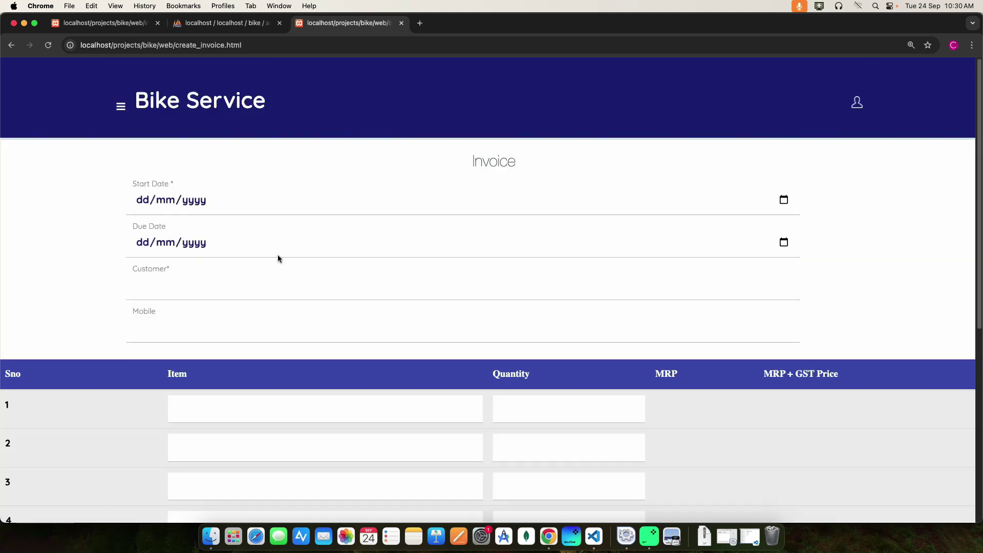
click(143, 205)
click(786, 201)
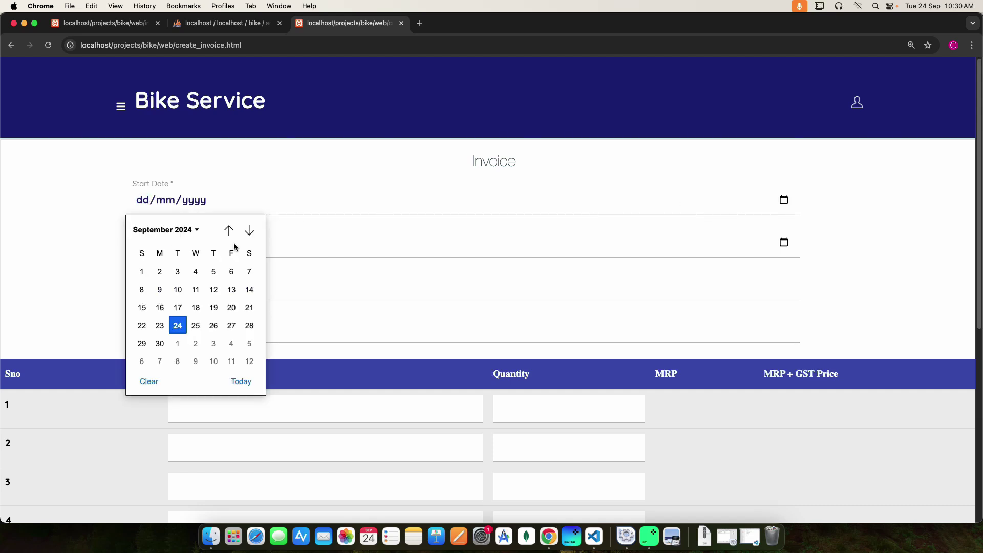
click(178, 325)
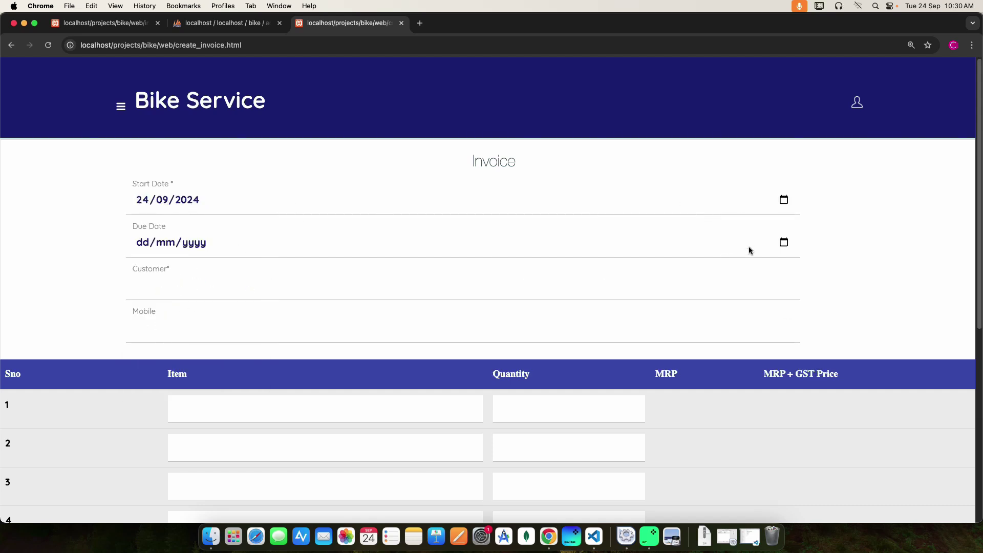
click(784, 242)
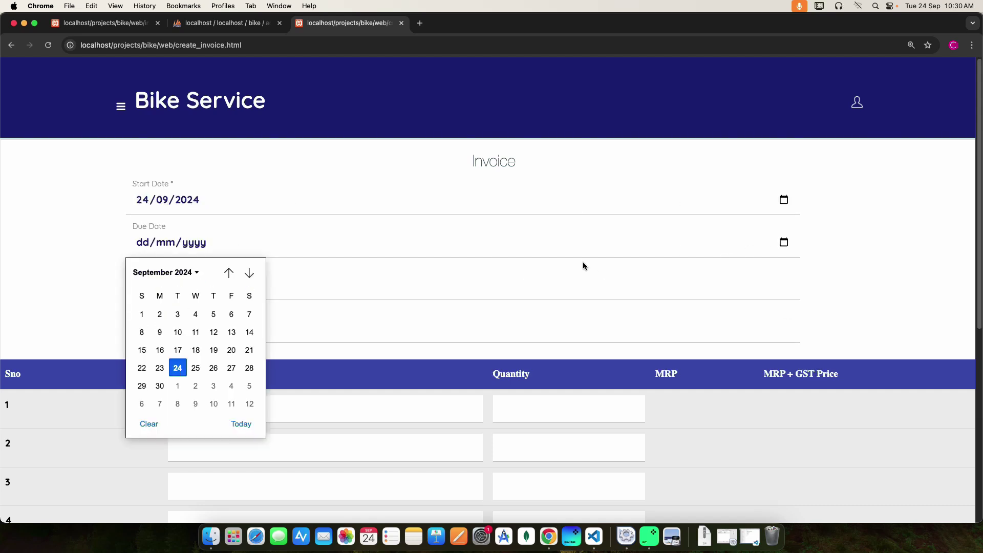
click(195, 369)
- Pick the customer's e-mail from the 'user' suggestions and enter their mobile number
click(156, 291)
text(user)
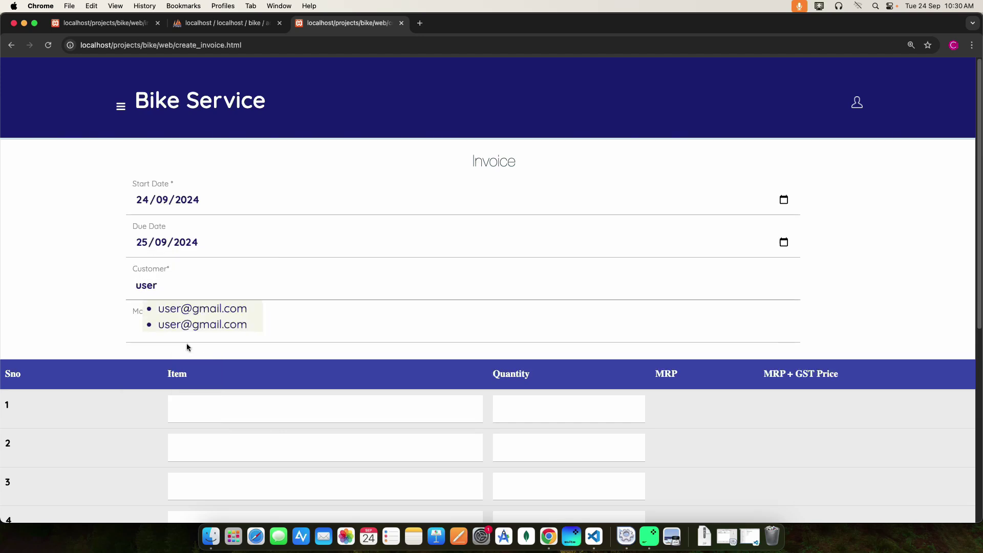
click(197, 306)
click(159, 332)
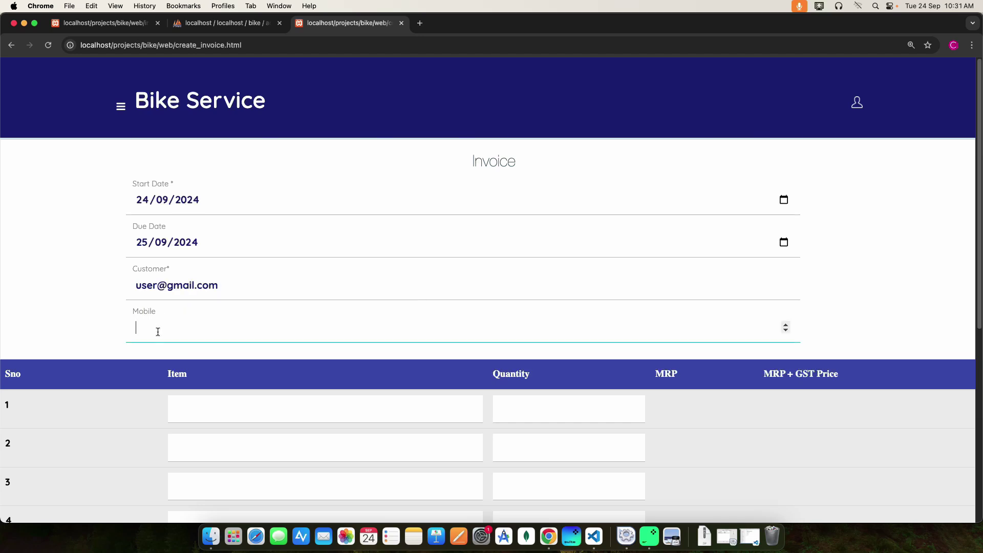
text(1234567890)
scroll(285, 363, down, 3)
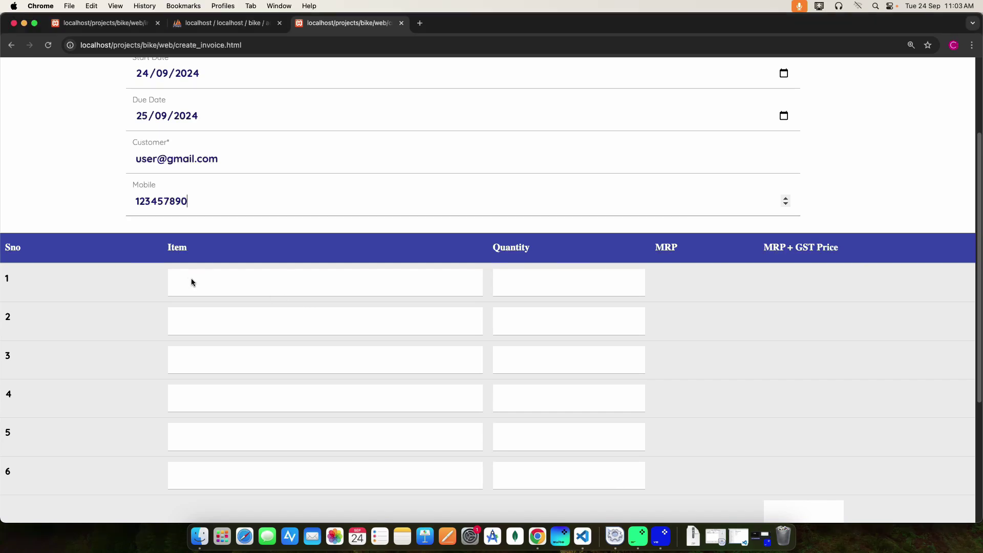
- Add invoice items oil with quantity 2 and Chain with quantity 2
click(192, 280)
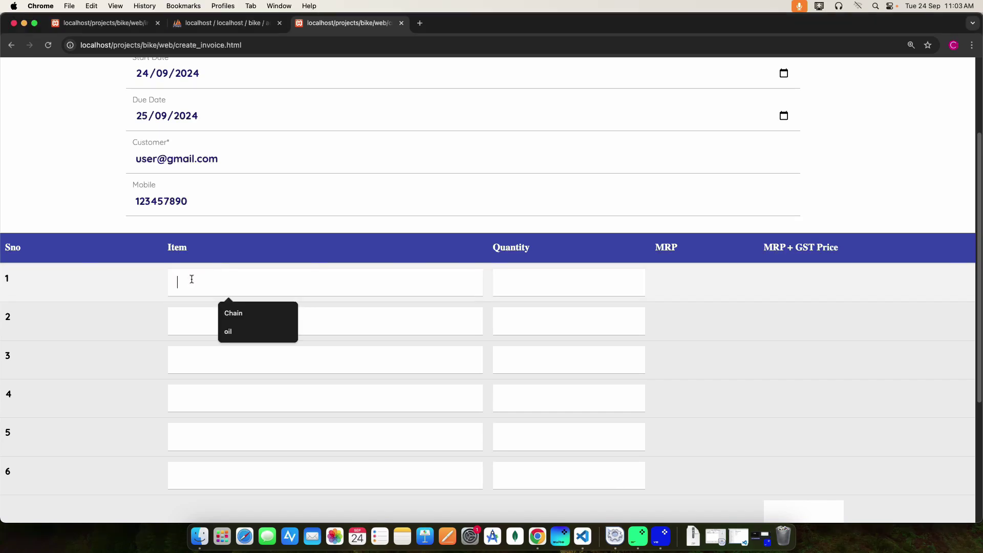
click(228, 332)
click(190, 323)
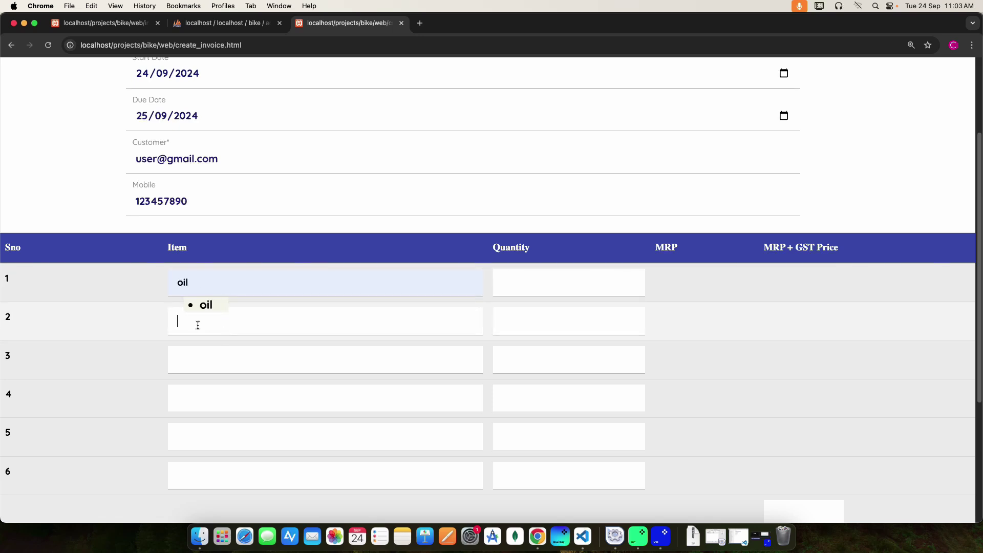
click(543, 280)
text(2)
click(187, 340)
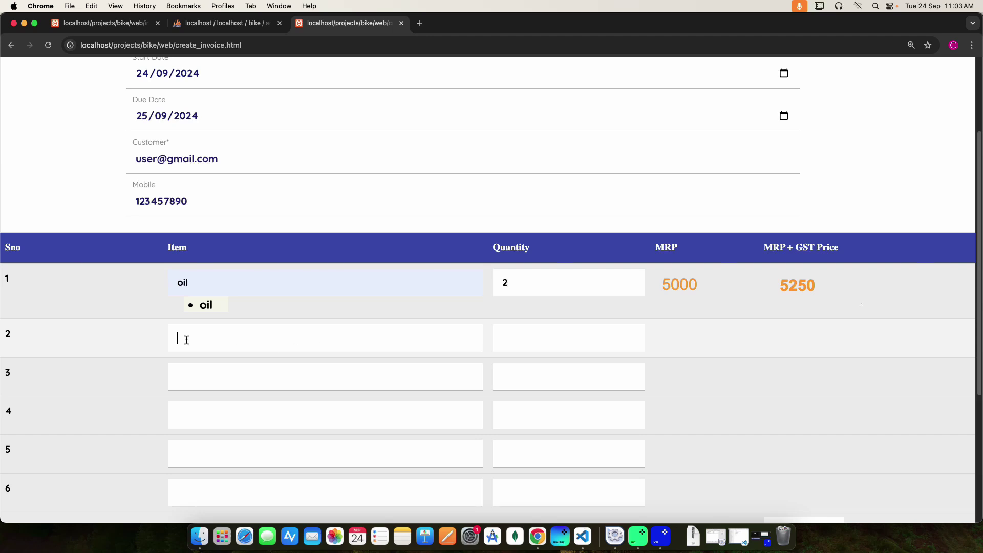
text(c)
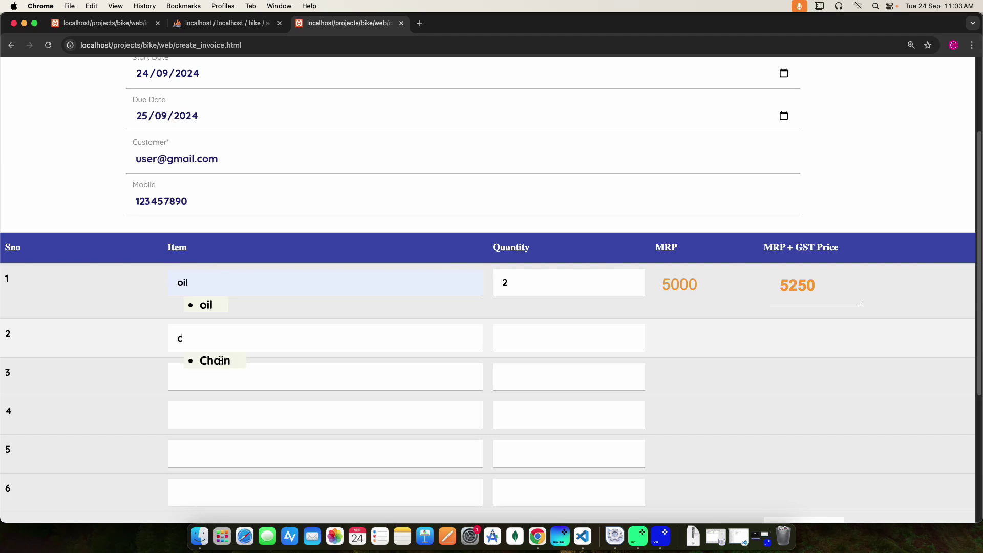
click(218, 361)
click(515, 343)
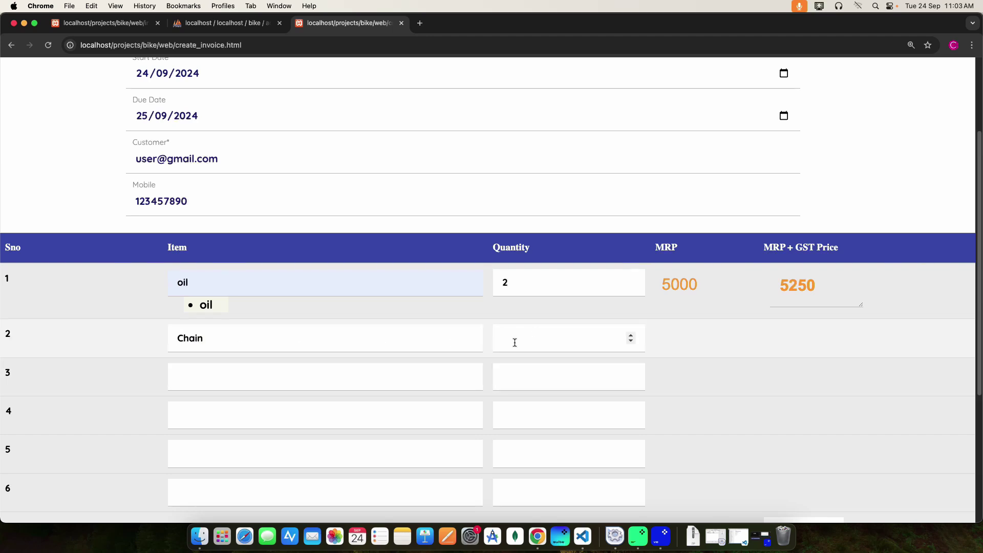
text(2)
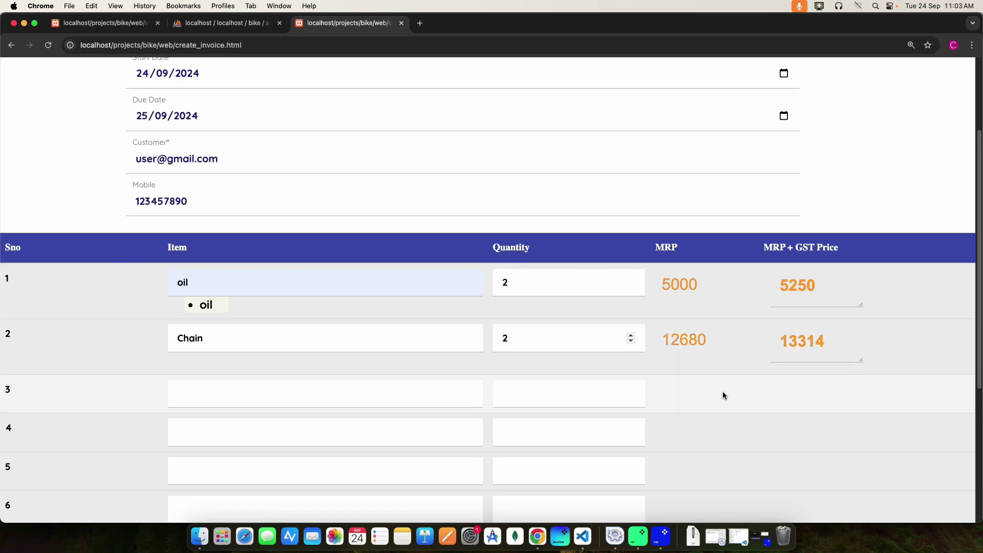
scroll(724, 392, down, 4)
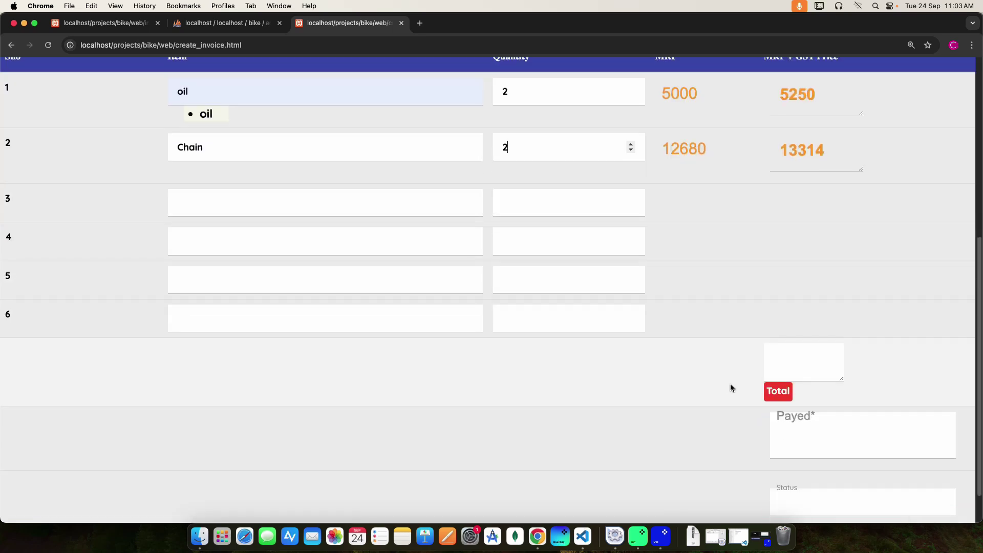
- Calculate the 18564 total, record 18564 paid with status 'completed', and submit the invoice
click(776, 398)
scroll(731, 378, down, 1)
click(799, 391)
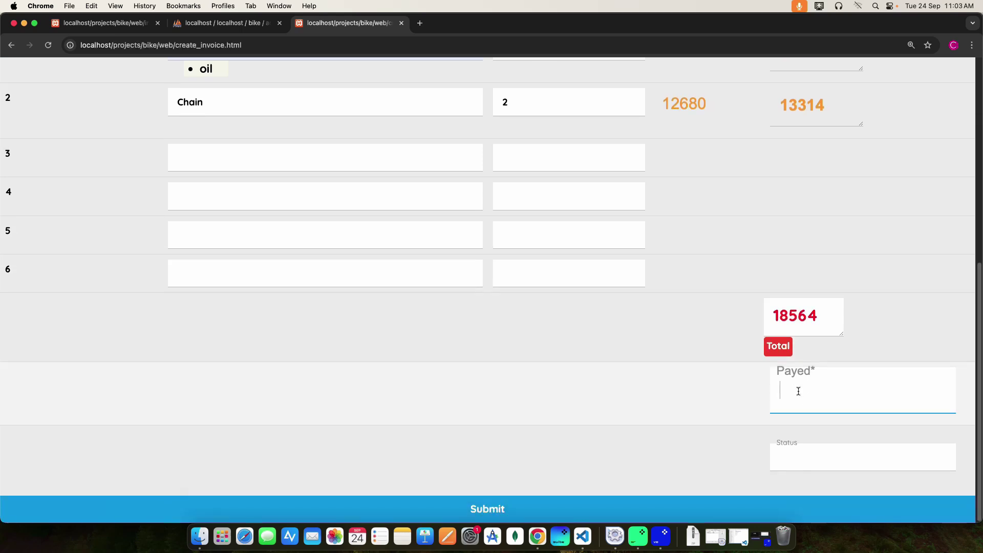
text(18564)
click(786, 458)
text(c)
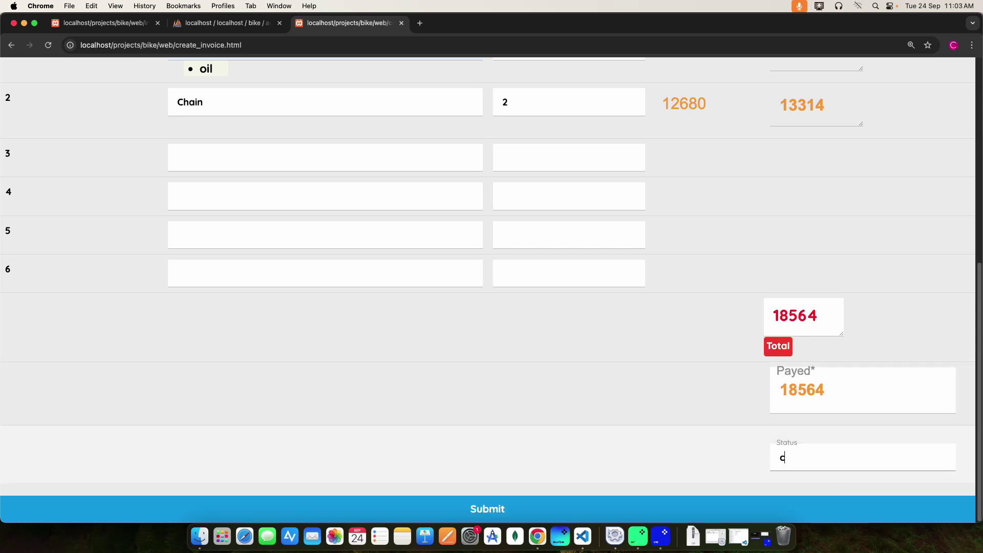
text(ompleted)
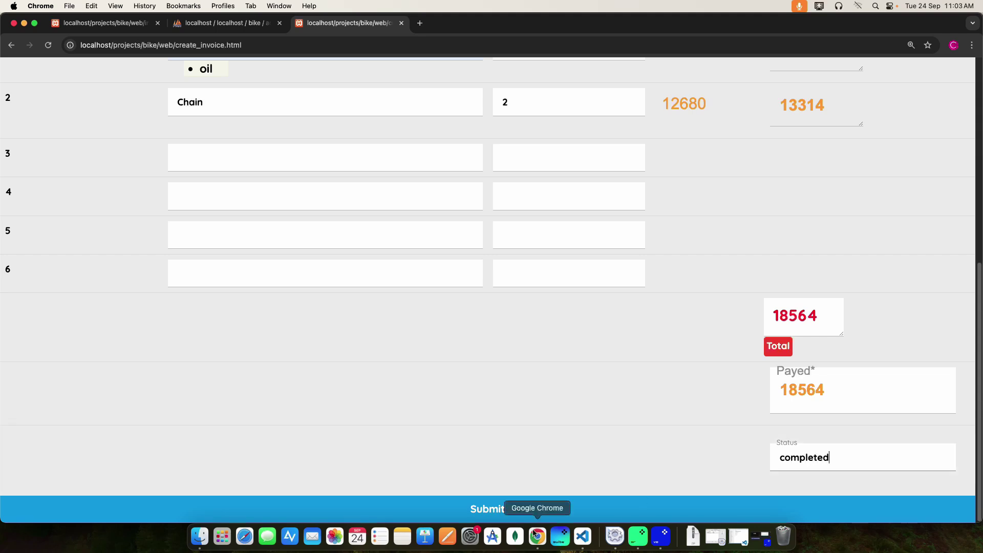
click(500, 506)
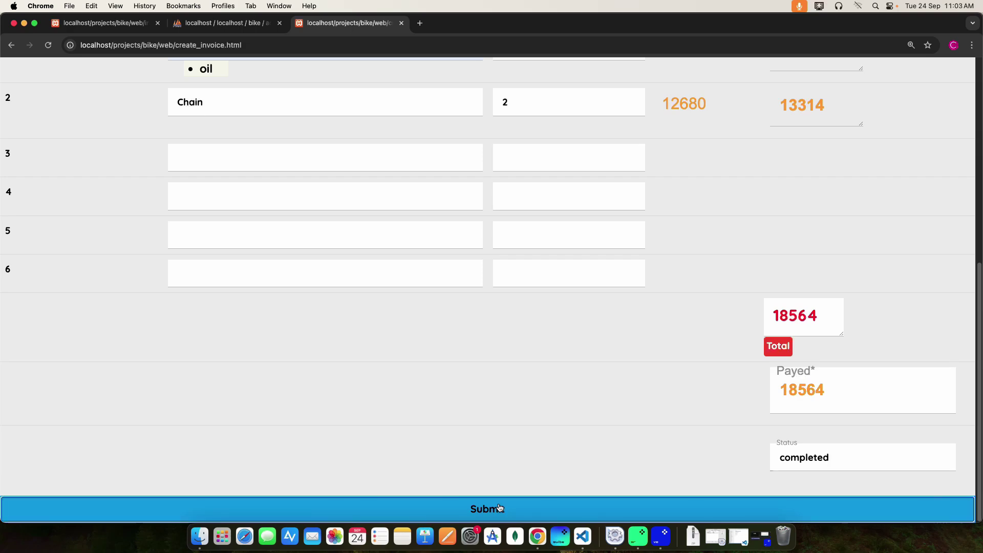